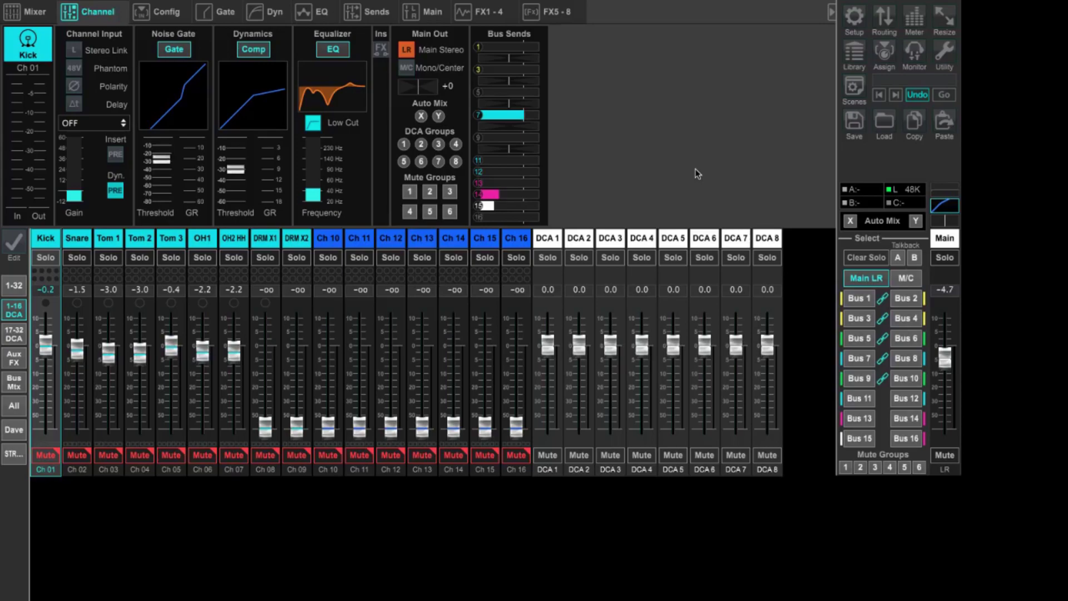
Check the connection in Setup, then bring the aux inputs and FX returns onto the faders
click(854, 18)
click(15, 334)
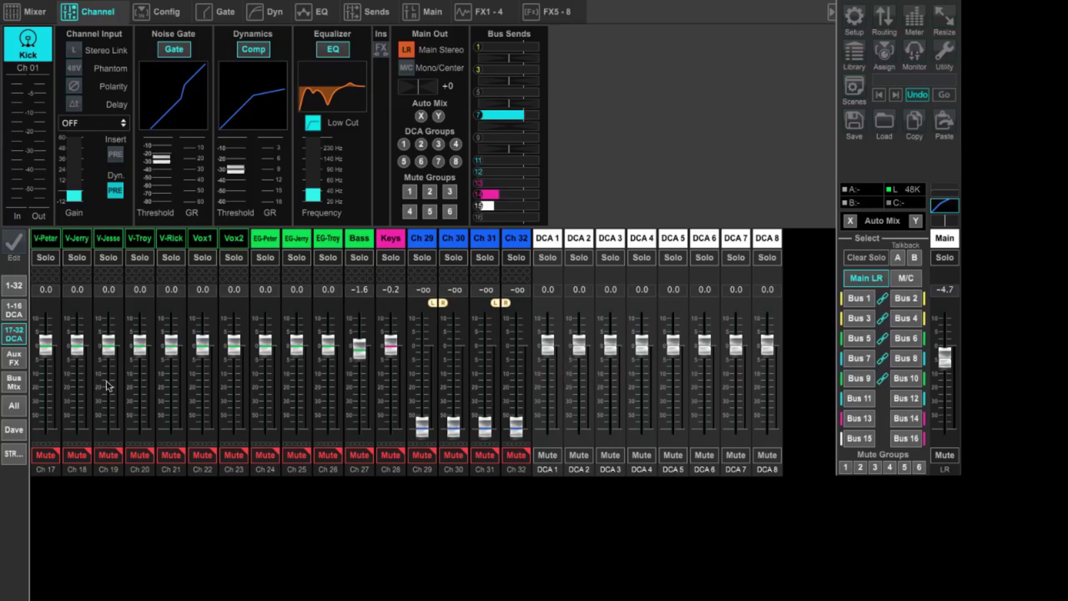
click(15, 359)
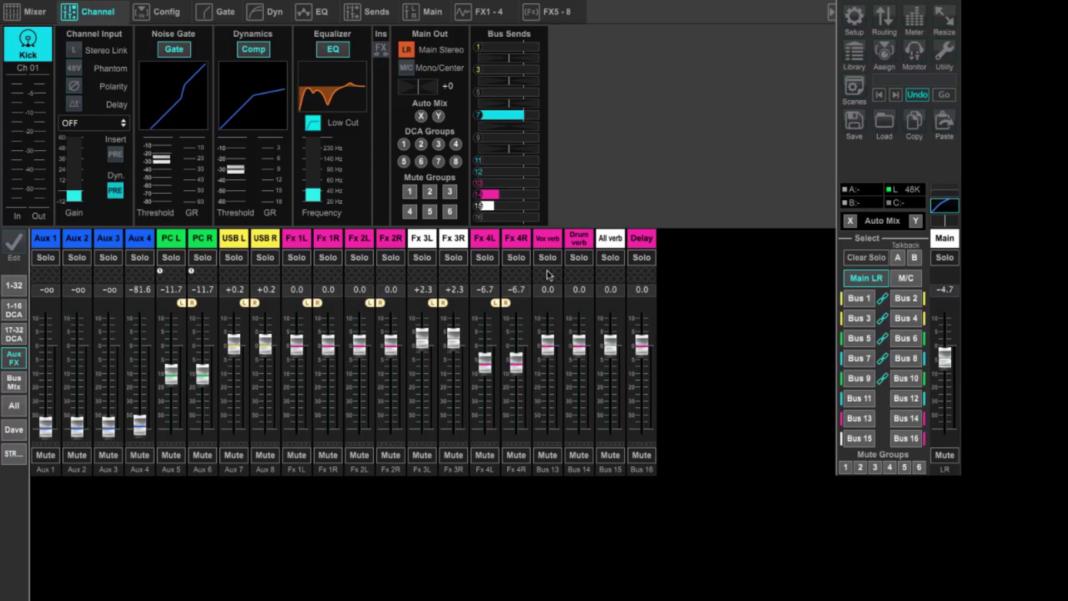
Open the Vox verb (Bus 13) settings, then go back to channels 1–16 and the DCA faders
click(547, 245)
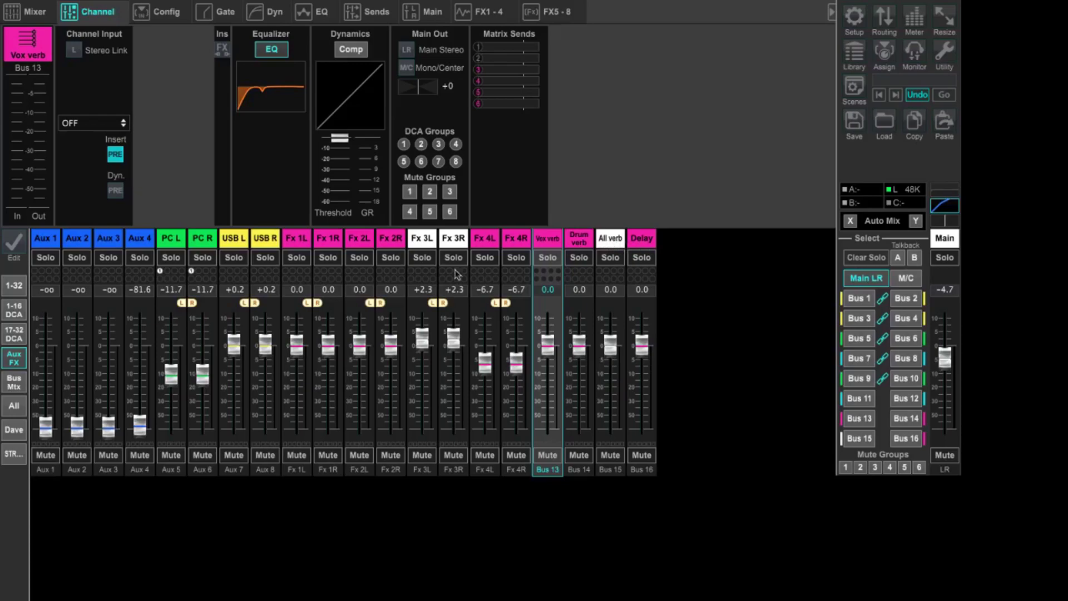
click(14, 309)
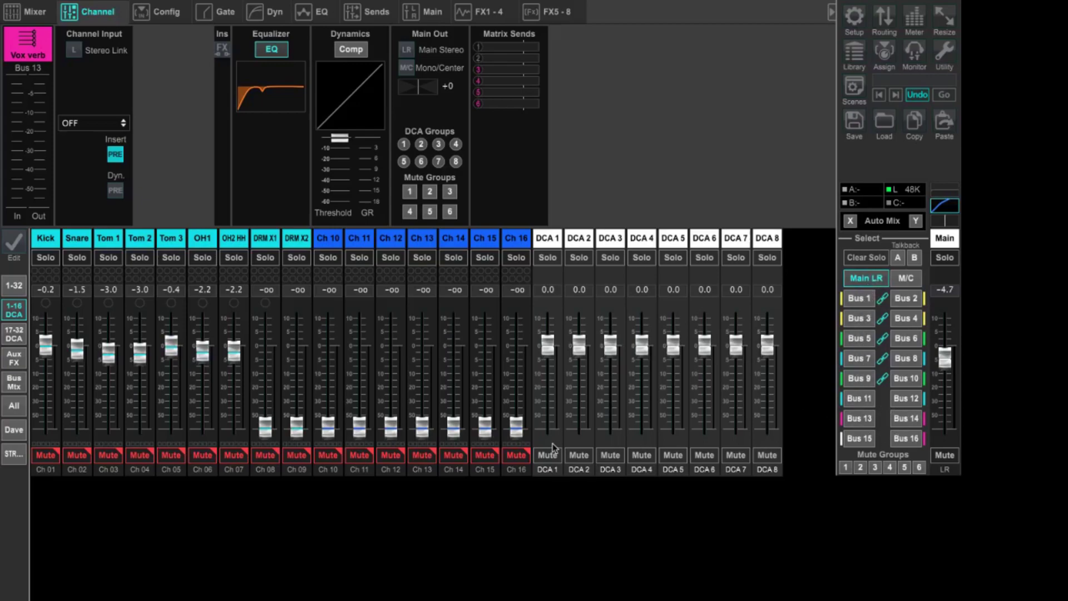
Show the mix bus and matrix faders, nudge the DRUMS bus level, and select Matrix 1
click(14, 382)
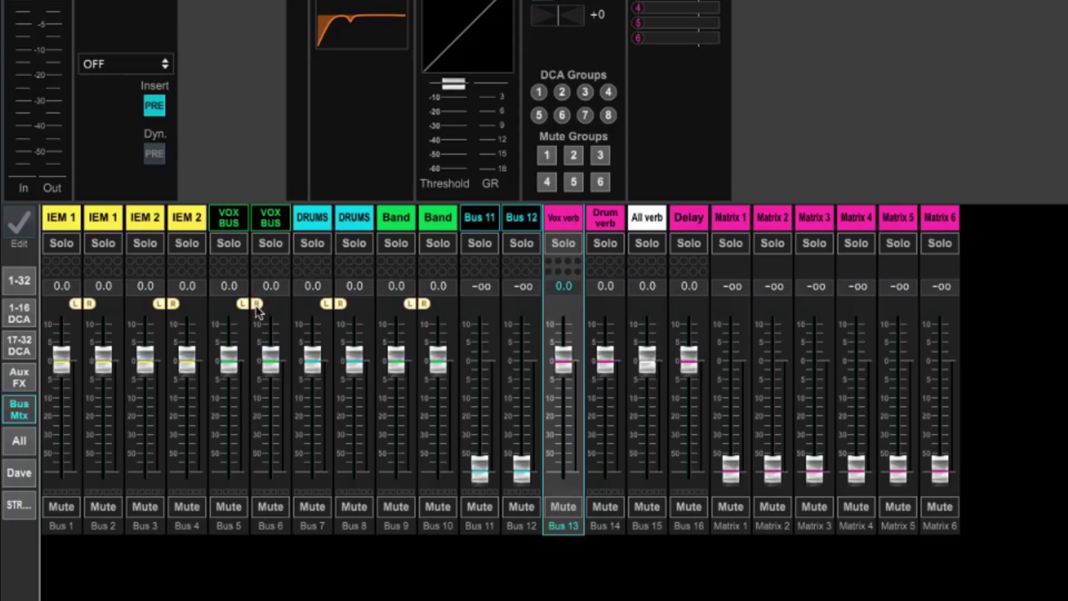
mouse_move(310, 364)
mouse_down()
mouse_move(309, 401)
mouse_move(316, 362)
mouse_up()
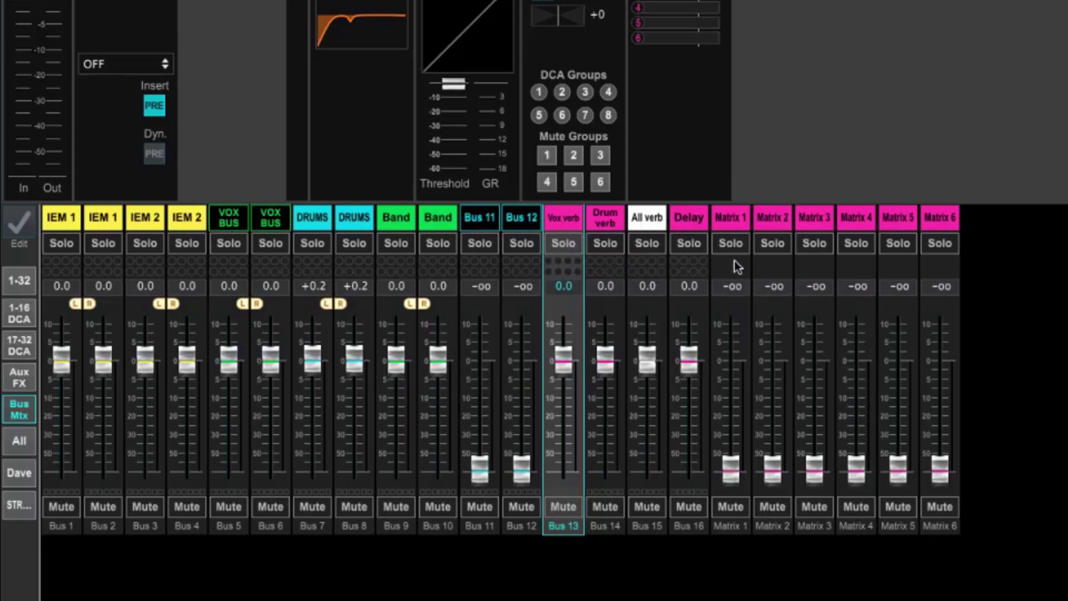
click(736, 225)
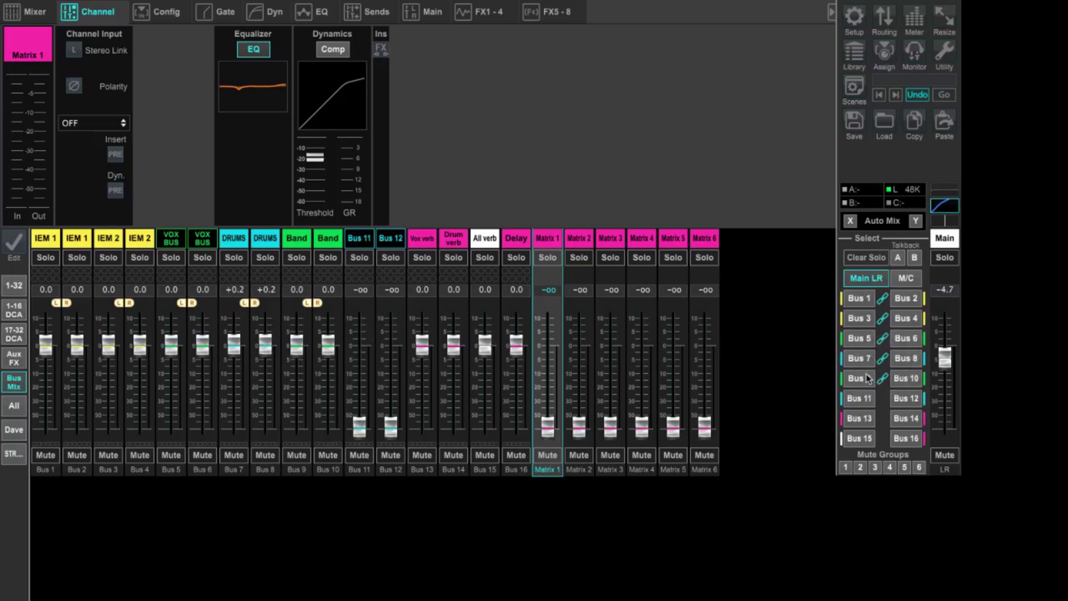
Check channel sends to IEM 1, leaving Ch 13 and OH2 HH at -∞, then show the bus/matrix faders
click(14, 310)
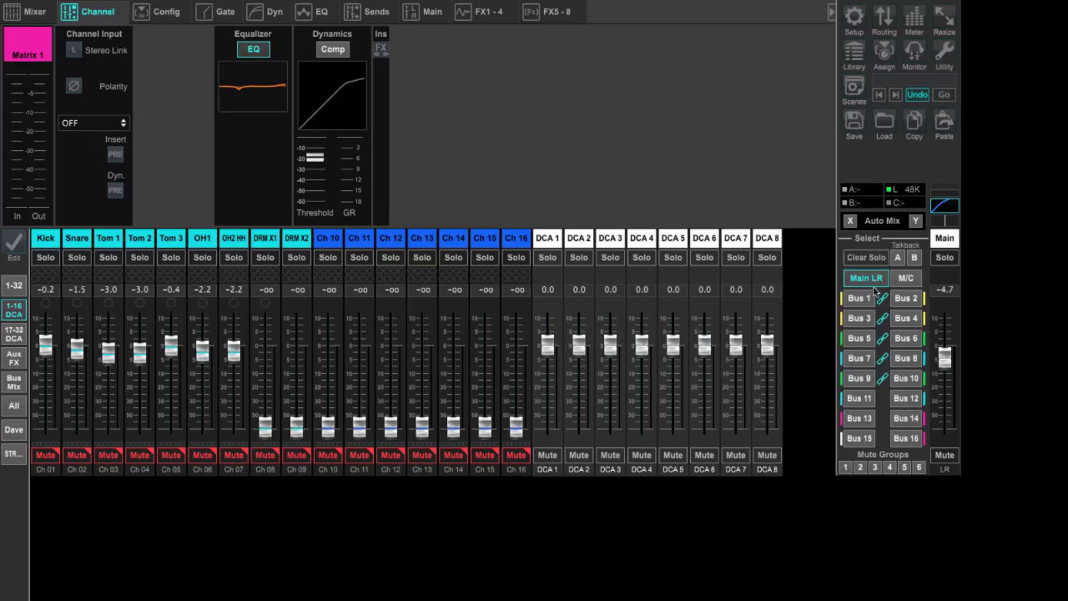
click(859, 299)
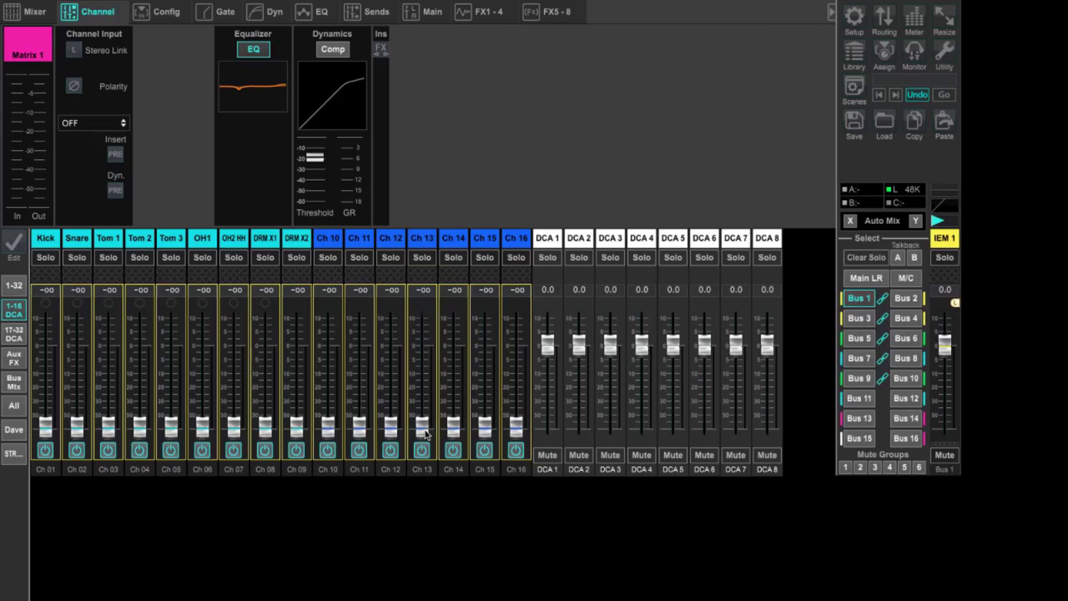
mouse_move(424, 426)
mouse_down()
mouse_move(426, 353)
mouse_move(421, 440)
mouse_up()
drag(234, 432, 237, 383)
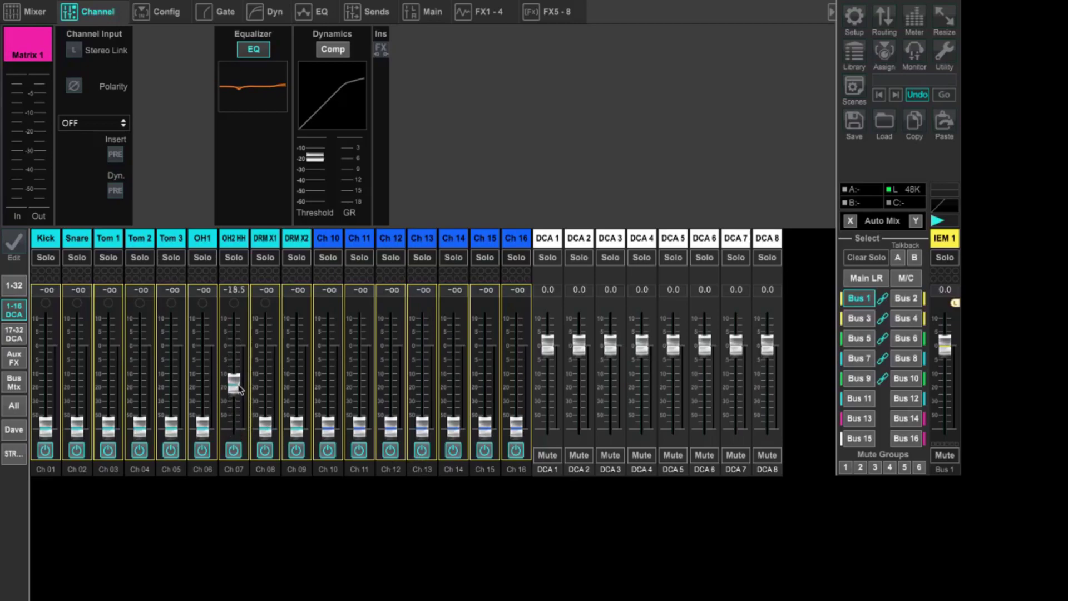
click(866, 278)
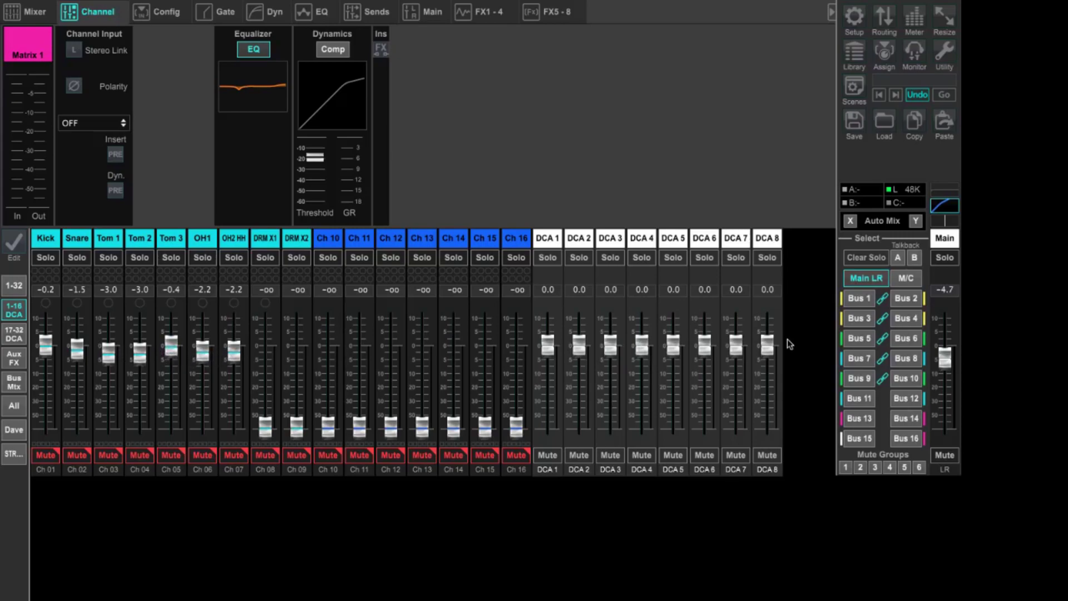
click(859, 298)
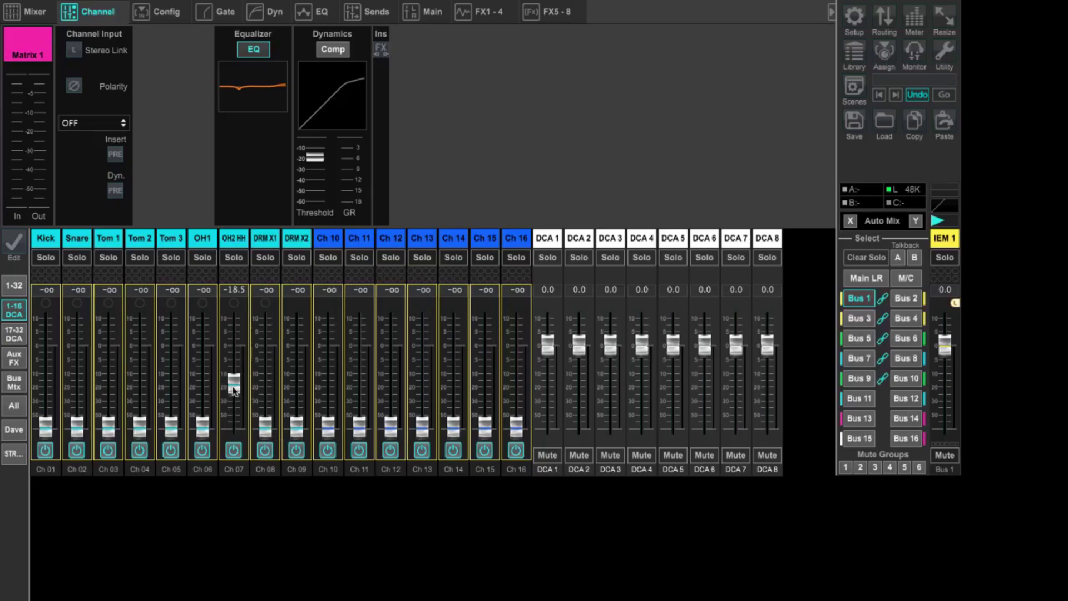
drag(233, 391, 234, 442)
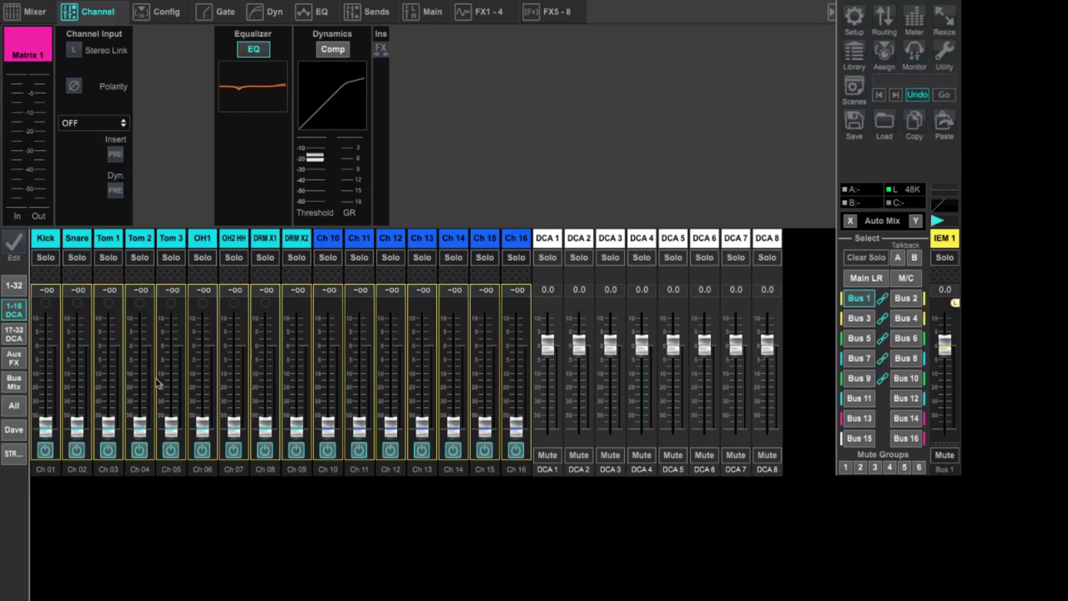
click(16, 382)
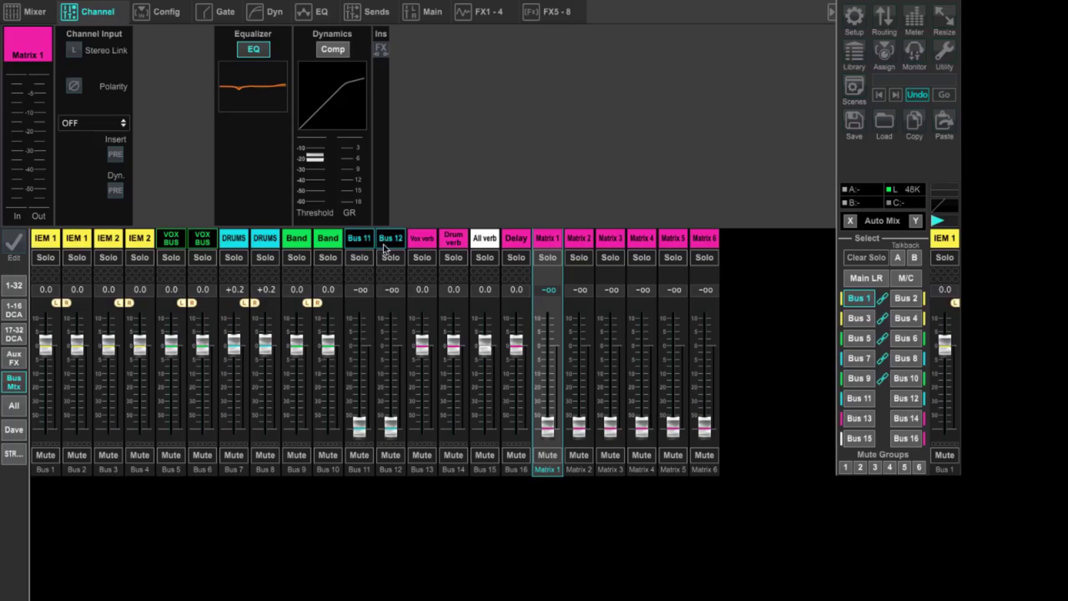
Stereo-link Bus 11 with Bus 12 and set the linked fader to exactly 0.0 dB
click(361, 240)
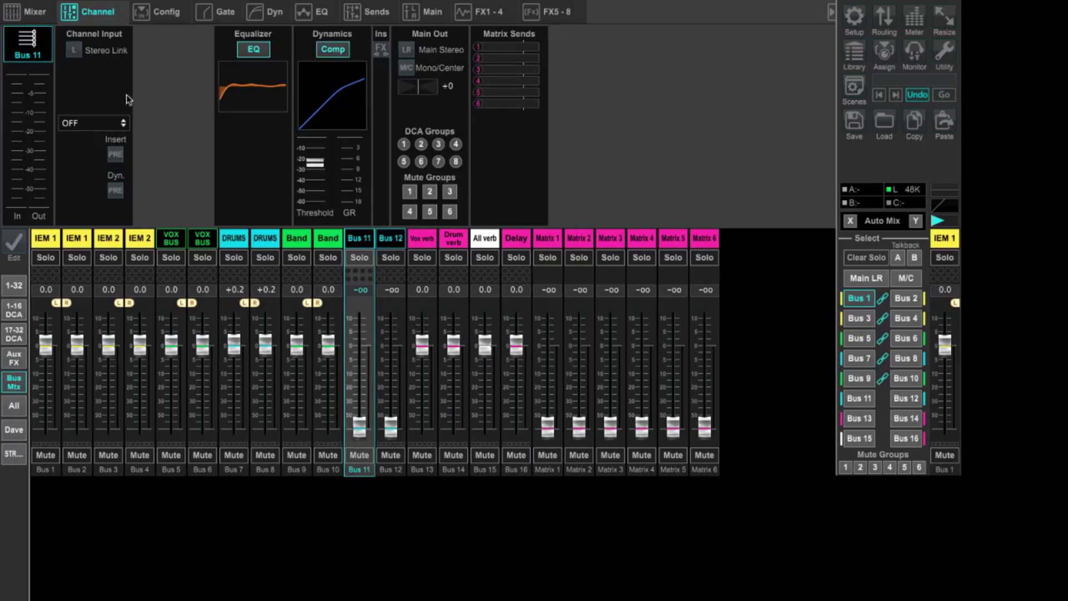
click(74, 52)
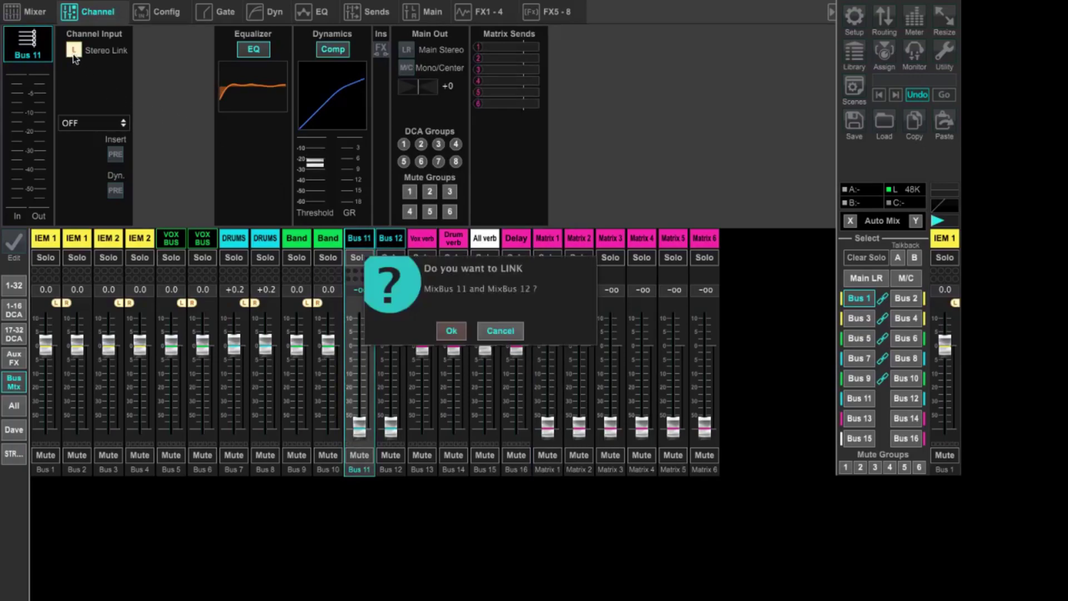
click(452, 332)
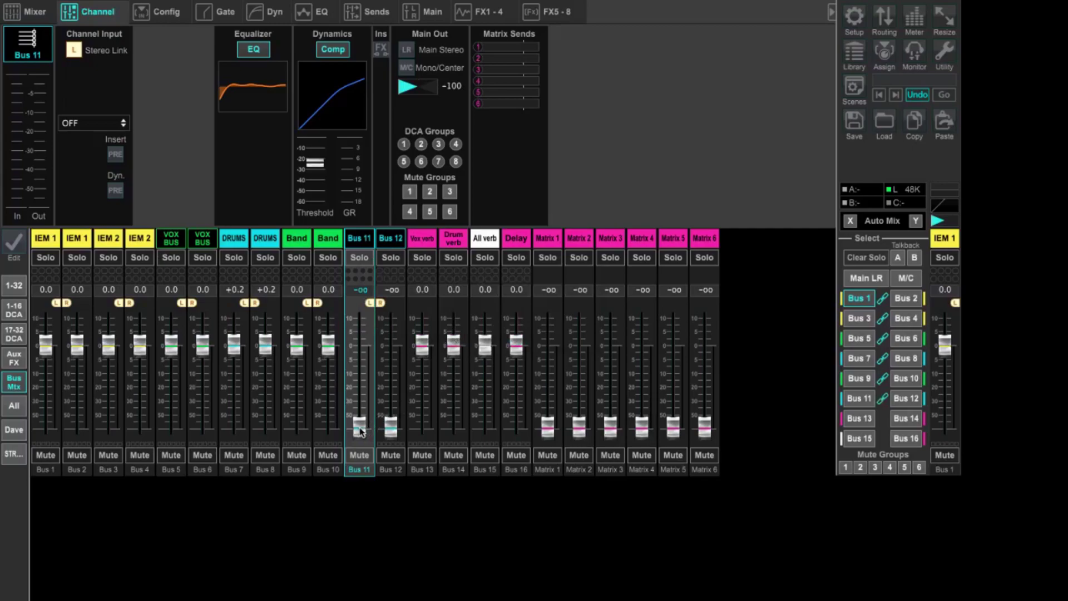
drag(361, 431, 360, 352)
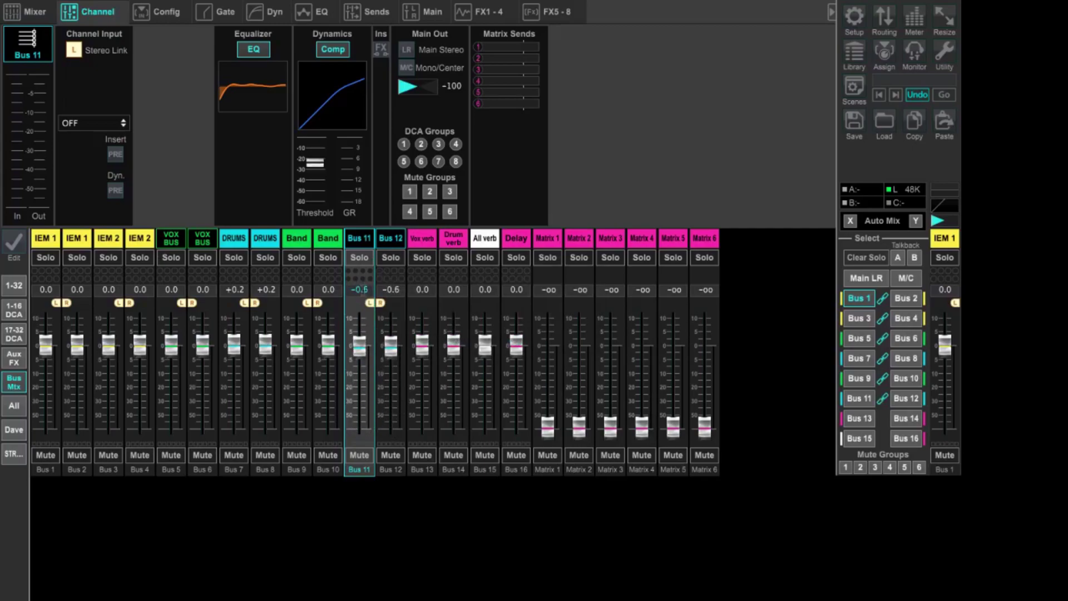
click(361, 289)
text(0)
key(Return)
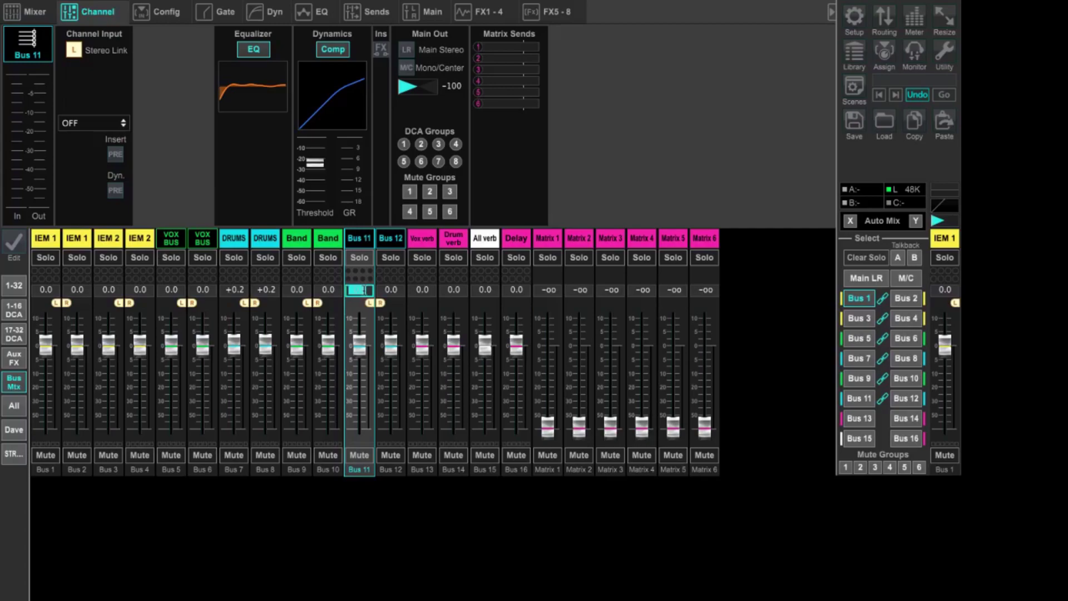
click(177, 176)
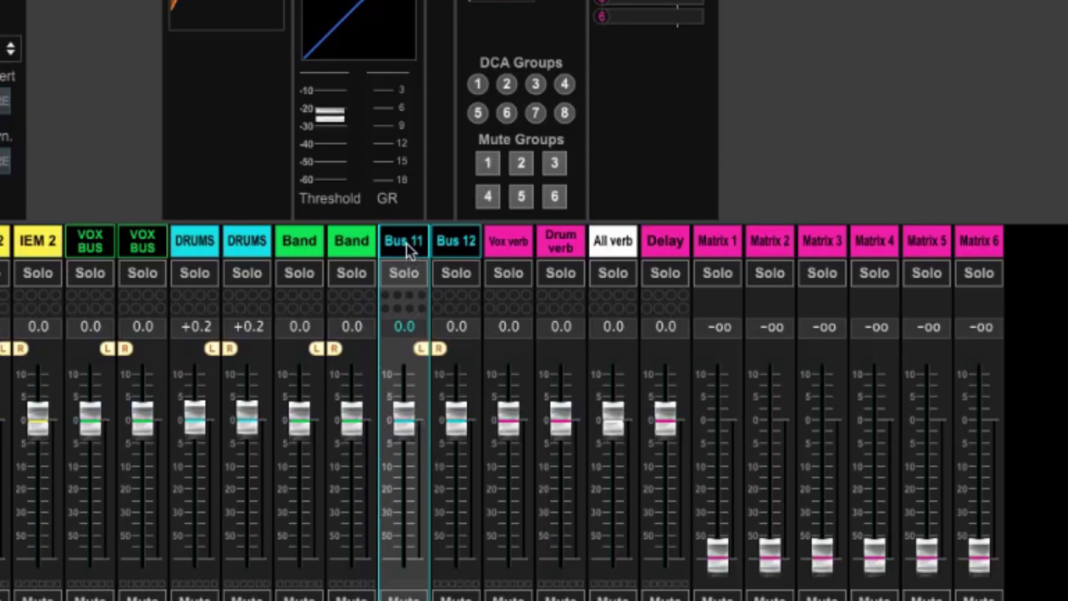
Name Bus 11 'Stream L' and give it a red label
click(406, 245)
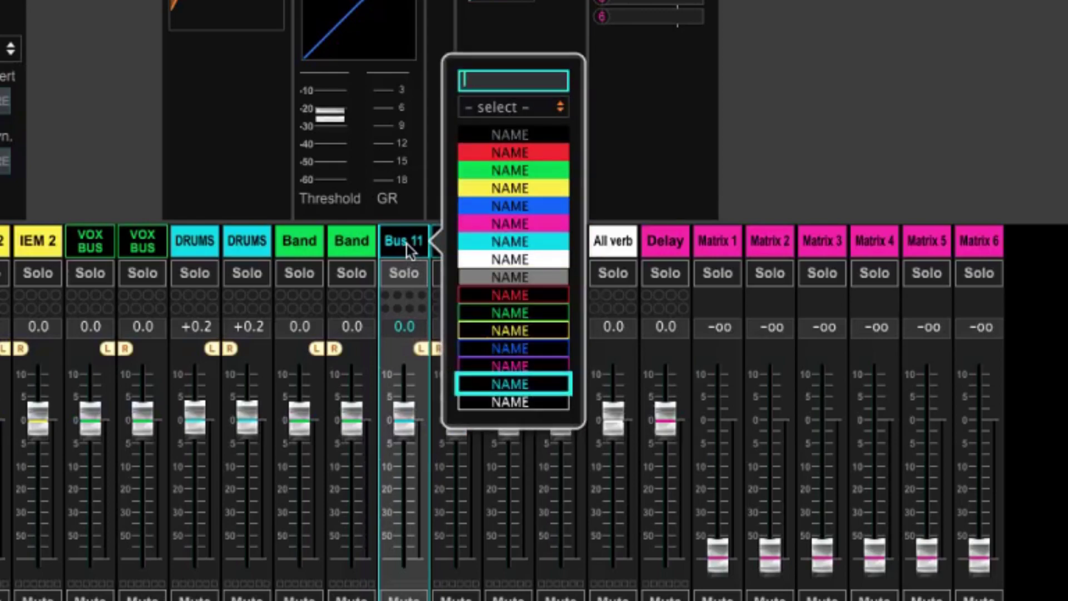
text(Stream L)
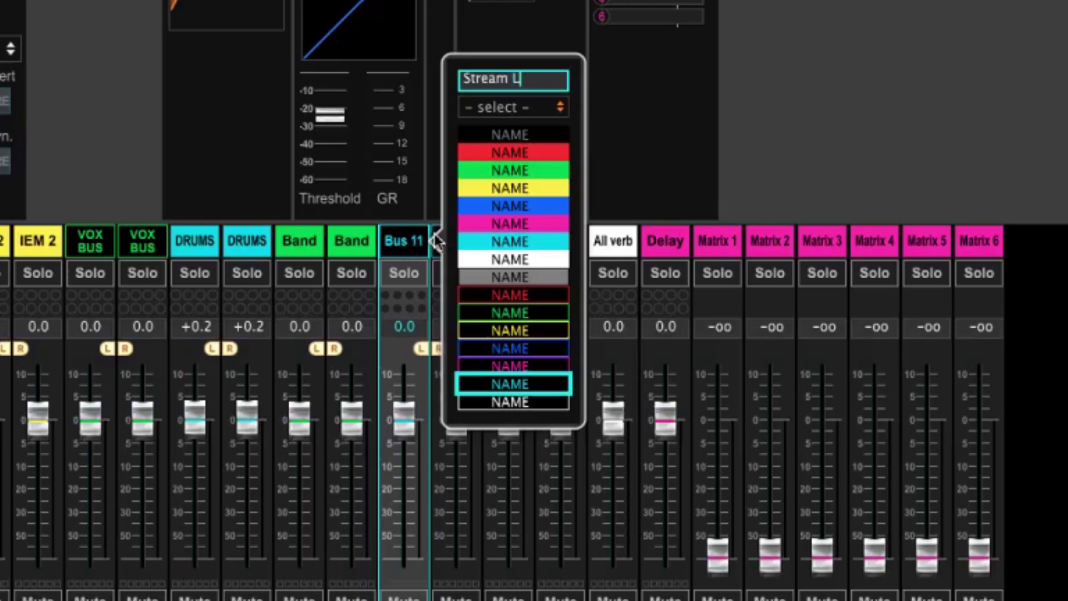
click(501, 153)
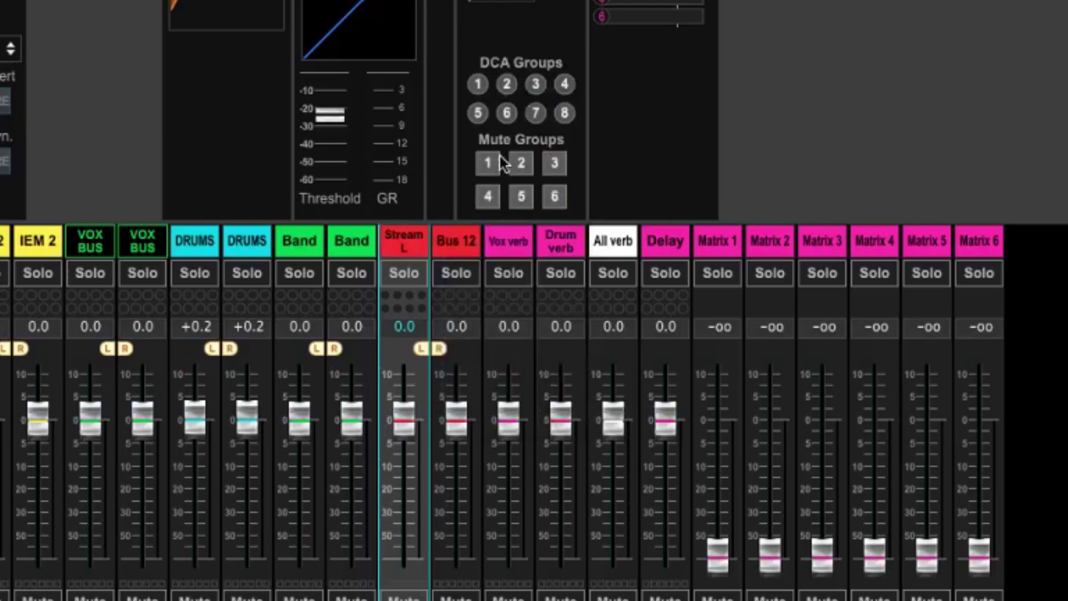
Name Bus 12 'Stream R'
click(454, 247)
text(Stream R)
key(Return)
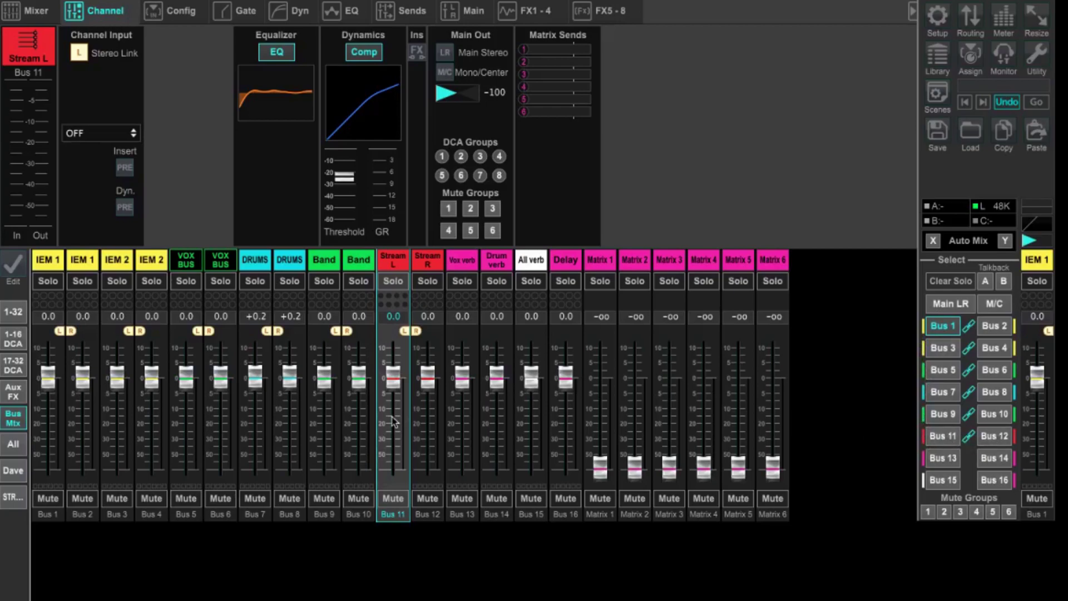
Show channels 1–16 with the Main LR bus selected so faders show main mix levels
click(15, 338)
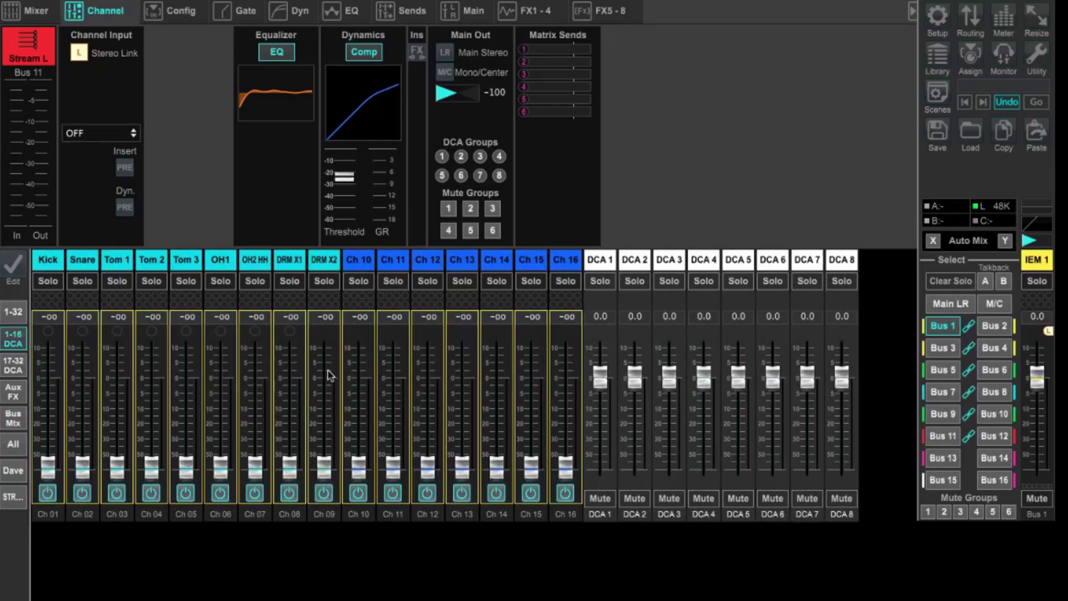
click(942, 437)
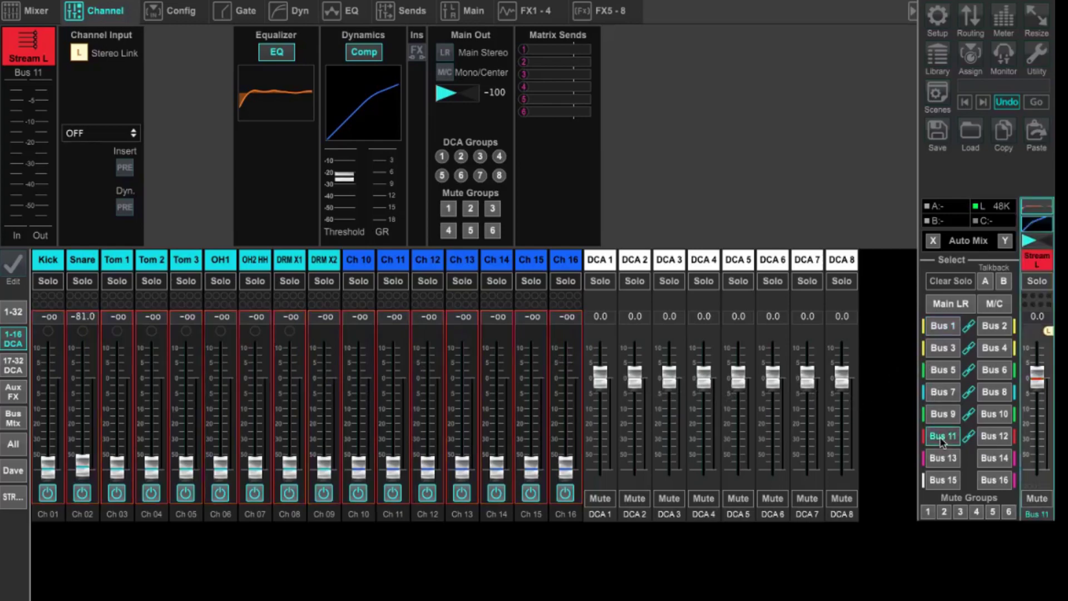
click(950, 304)
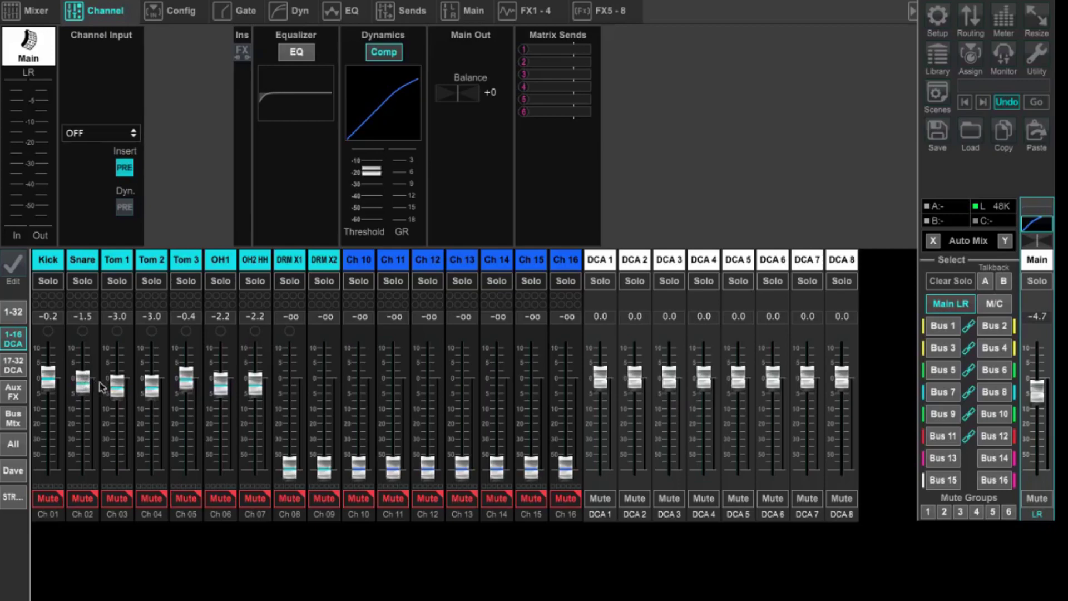
Lower Tom 1, Tom 2, OH1 to -21.8 and OH2 HH to -29.4 in the house mix
drag(116, 390, 118, 410)
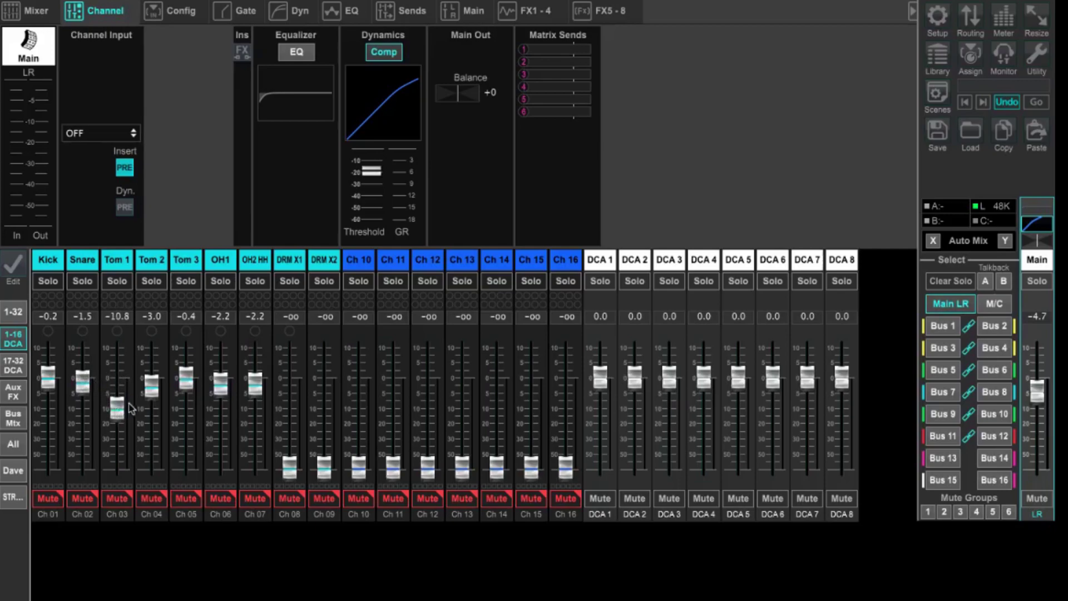
drag(151, 389, 187, 402)
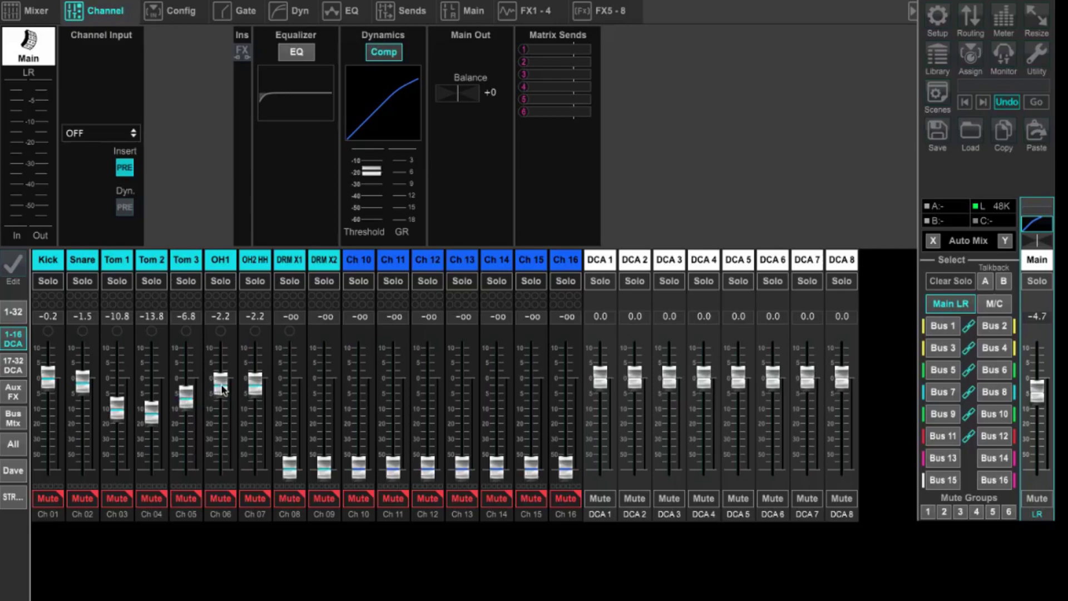
drag(254, 384, 257, 443)
drag(220, 384, 222, 436)
On channels 17–32, lower V-Jerry to -9.1 and EG-Jerry, nudge Bass up, then view Stream L sends
click(8, 369)
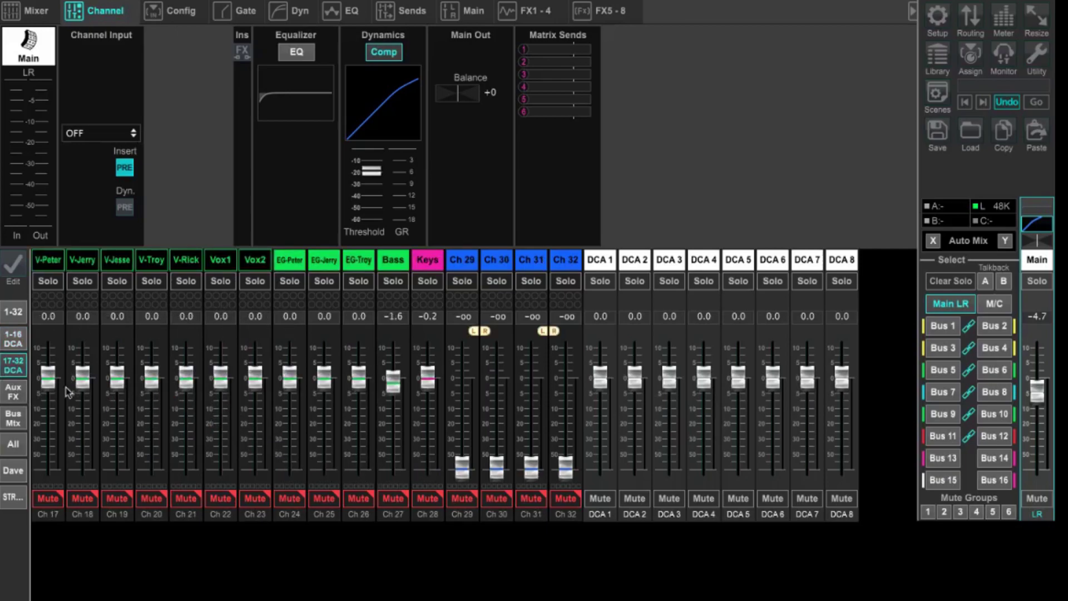
drag(82, 379, 186, 416)
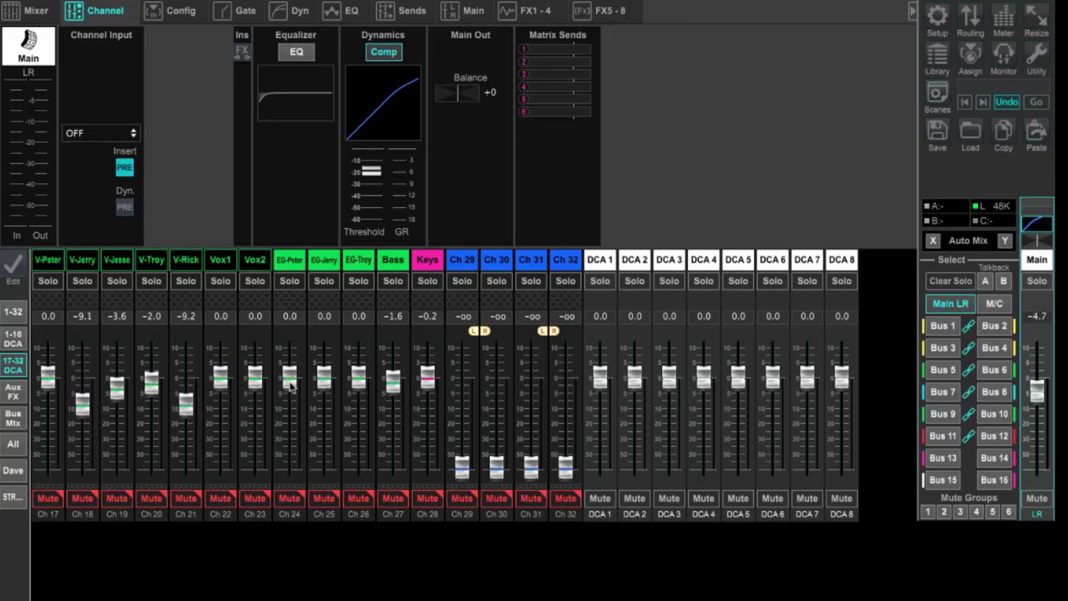
drag(324, 383, 324, 405)
drag(393, 383, 435, 413)
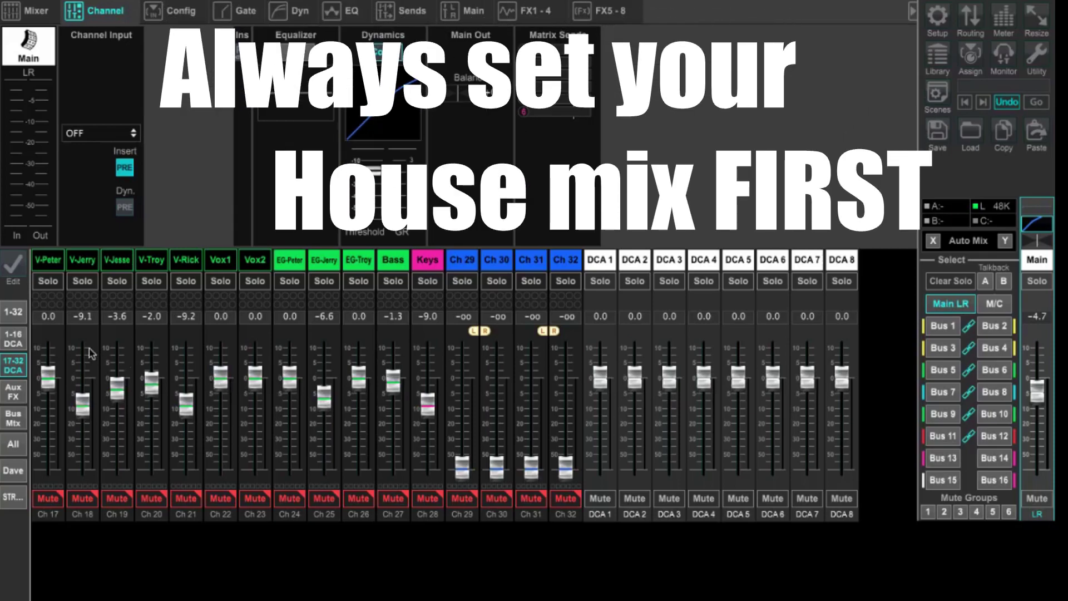
click(14, 340)
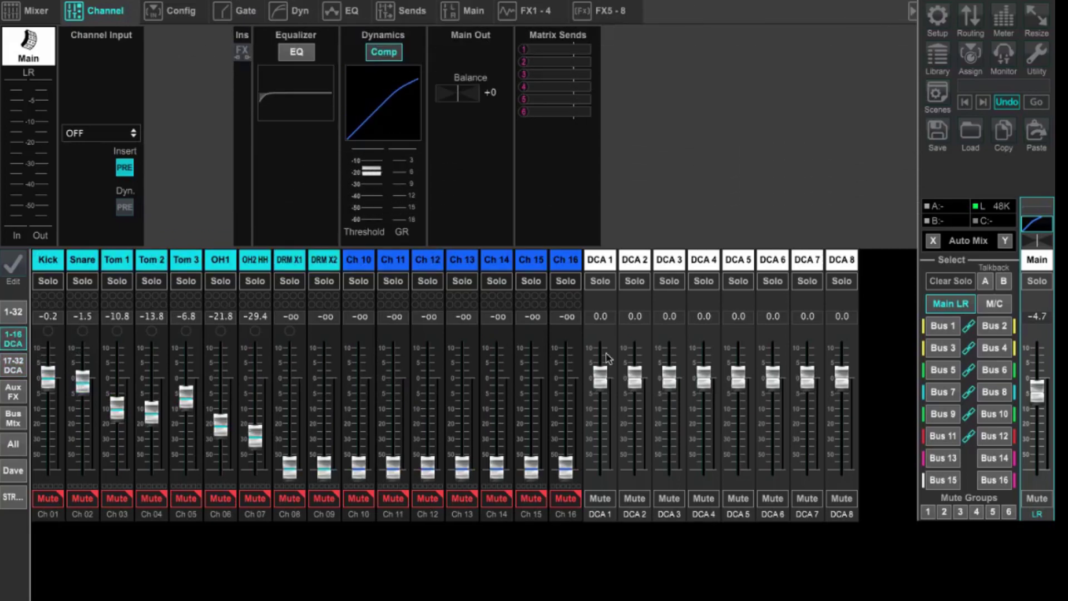
click(948, 439)
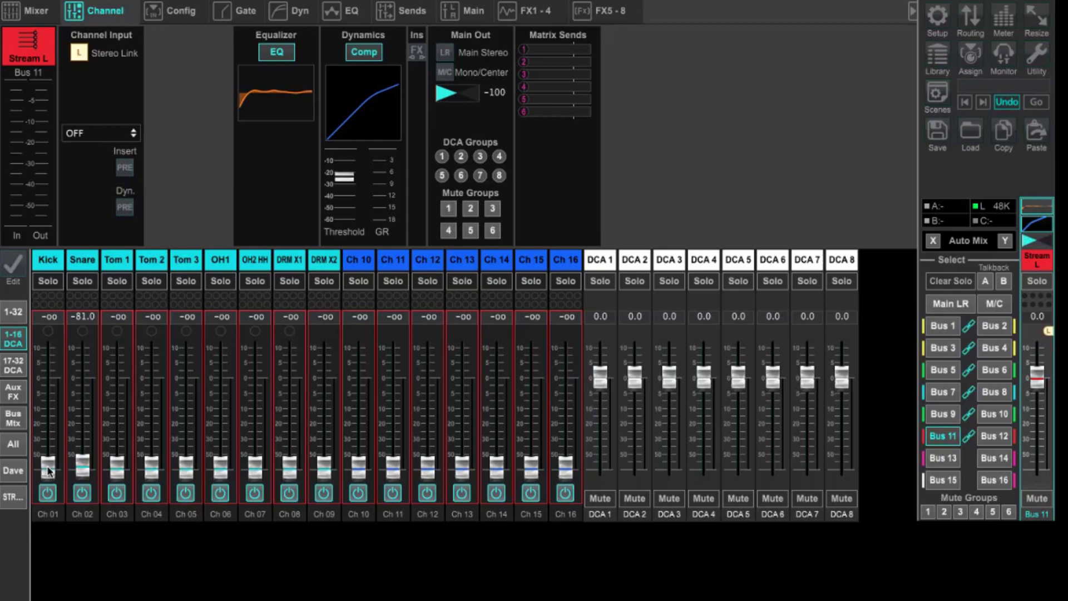
Set Kick's send to Stream L to exactly 0 dB, then return to the Main LR mix
drag(48, 471, 48, 380)
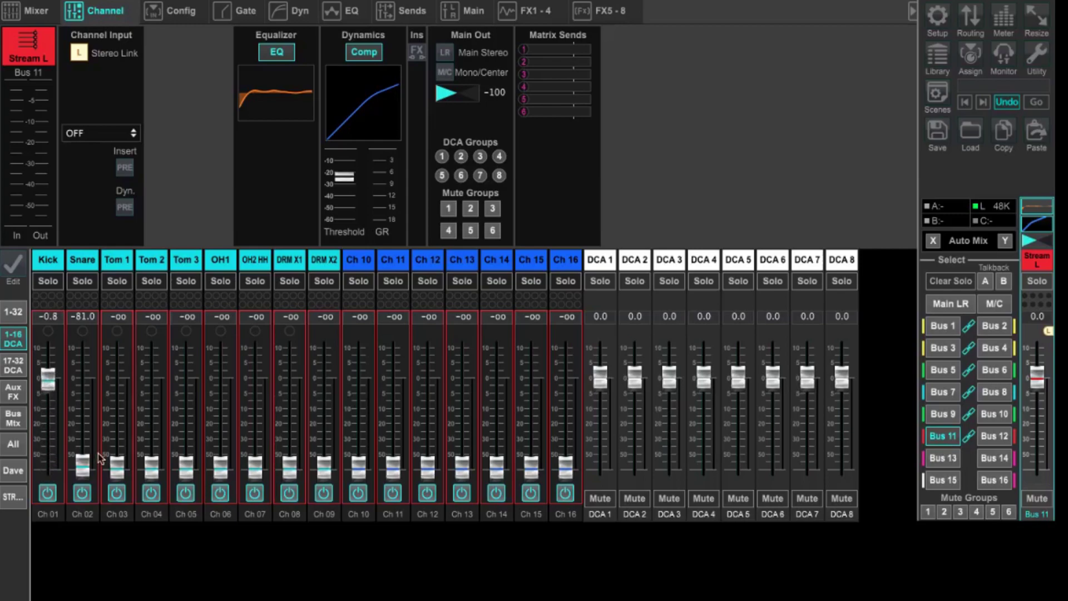
double_click(49, 318)
text(0)
key(Return)
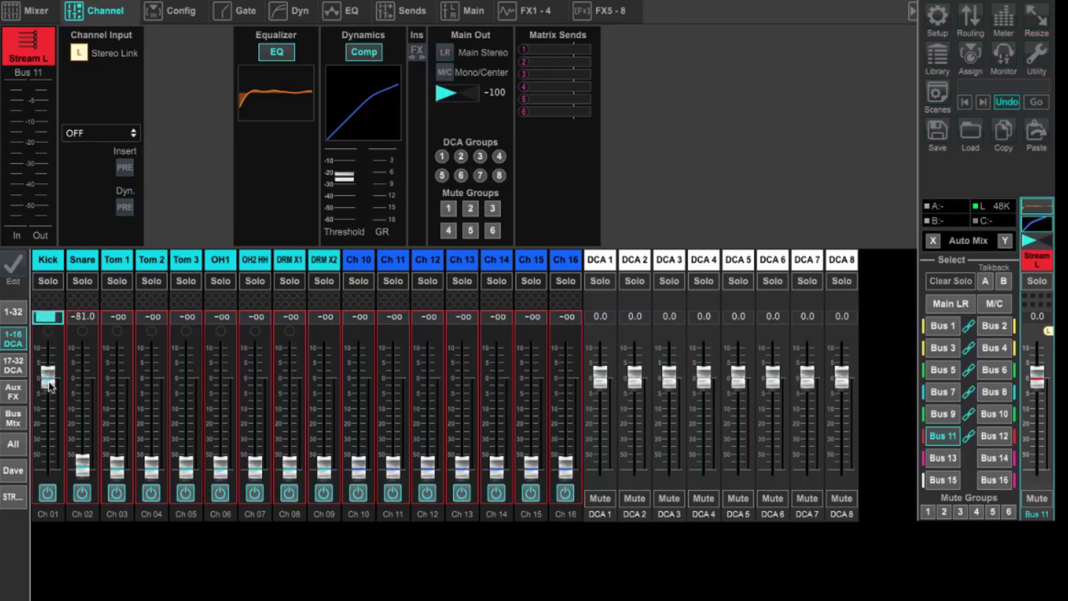
click(161, 221)
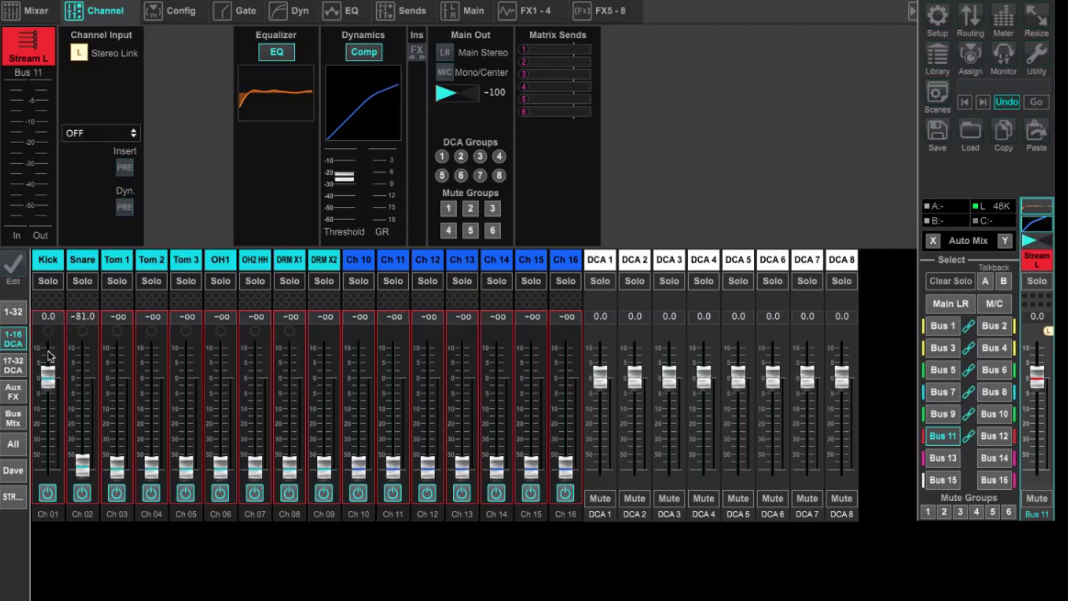
click(950, 304)
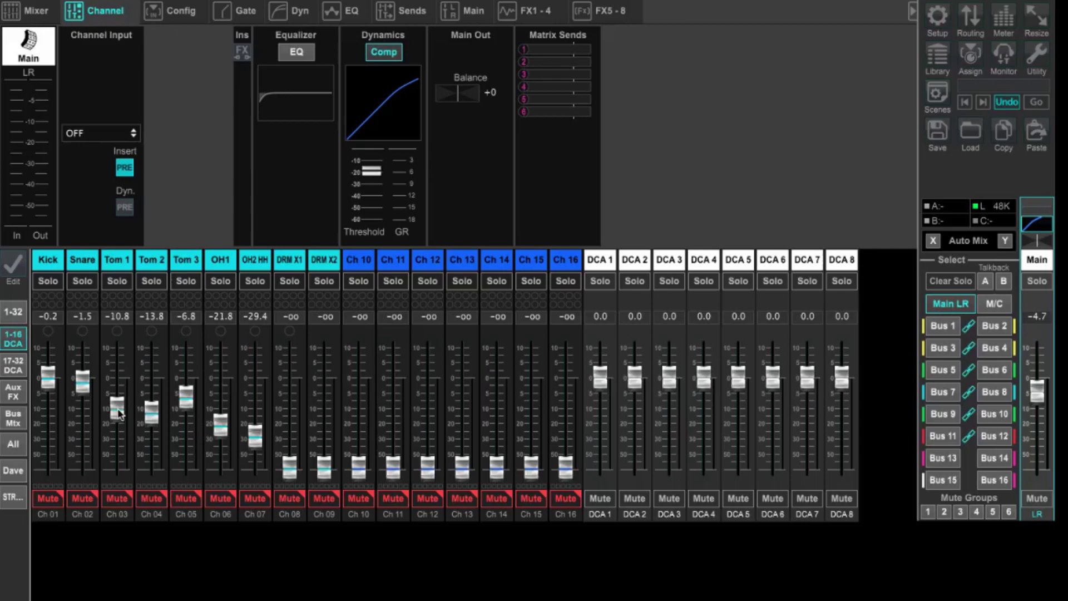
Set the Stream L sends of Snare, Toms 1–3 and the other drum channels to 0 dB
click(944, 437)
click(83, 317)
text(0)
key(Return)
click(111, 317)
text(0)
key(Return)
click(146, 317)
text(0)
key(Return)
click(186, 316)
text(0)
click(220, 316)
text(0)
click(255, 317)
text(0)
click(289, 316)
Set channels 17–28, V-Peter through Keys, to send to Stream L at 0 dB
text(0)
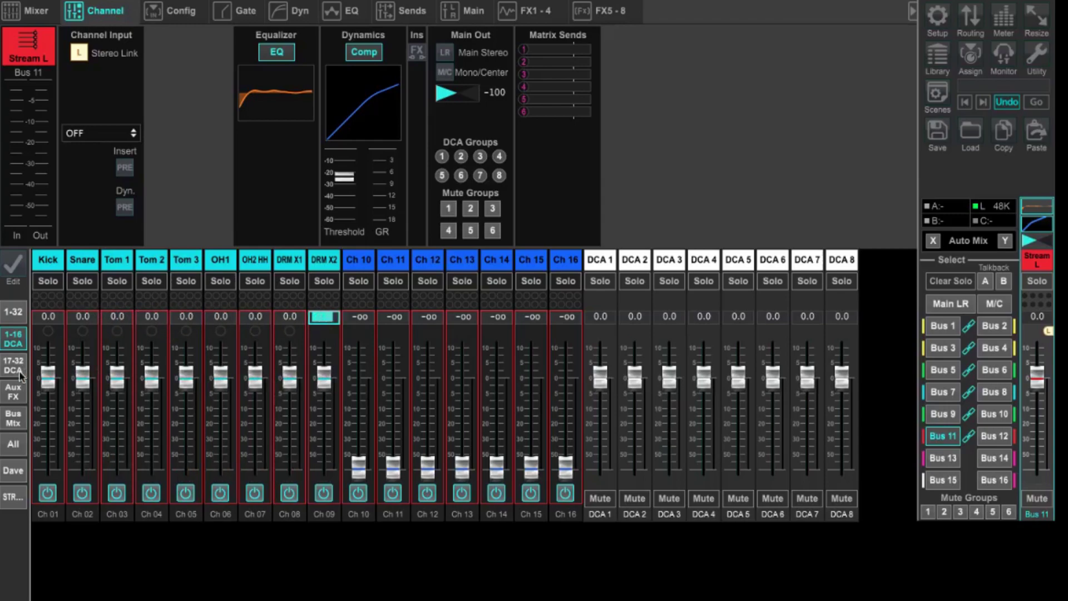
click(14, 364)
click(48, 316)
text(0)
click(83, 317)
text(0)
click(116, 317)
text(0)
click(151, 317)
text(0)
click(220, 316)
text(0)
click(254, 317)
text(0)
click(289, 316)
text(0)
click(358, 317)
text(0)
click(393, 317)
text(0)
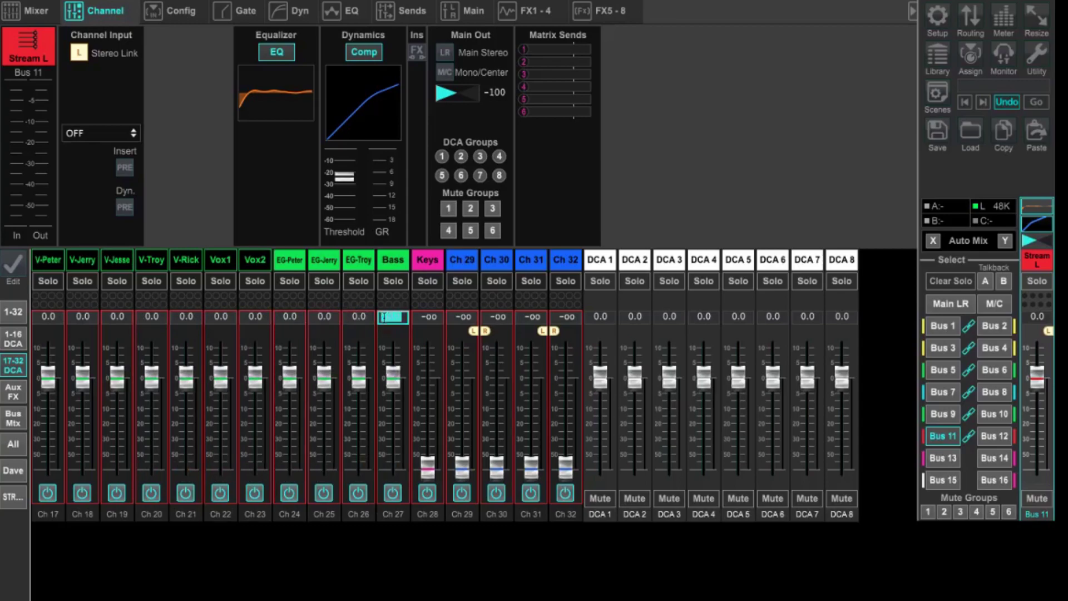
click(427, 317)
text(0)
click(198, 215)
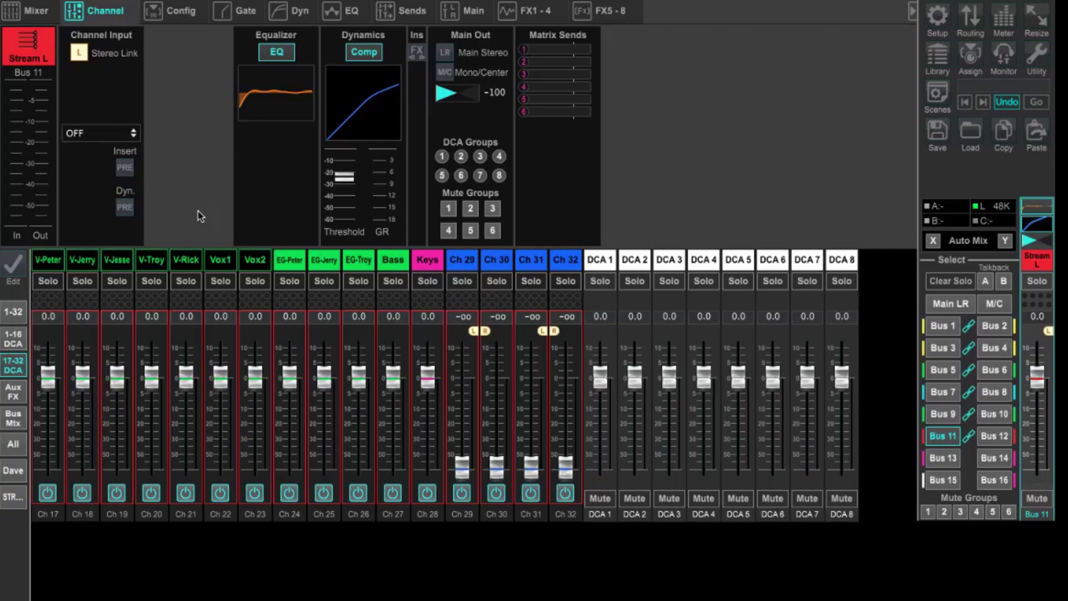
Drop EG-Jerry's house-mix fader from -8.1 to -11.8 dB, comparing its Stream L send
click(952, 304)
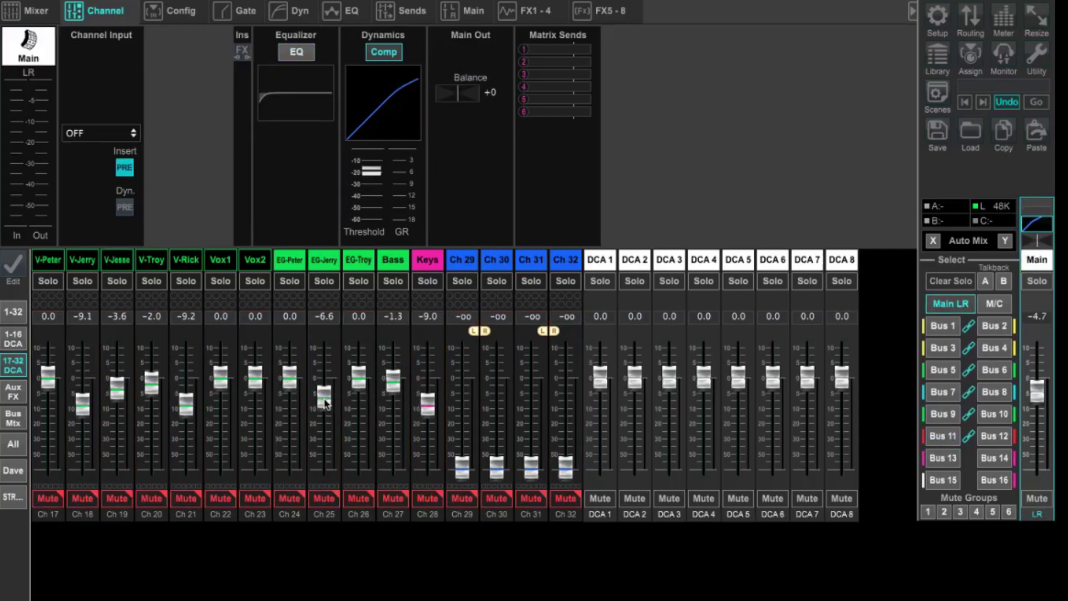
mouse_move(324, 402)
mouse_down()
mouse_move(326, 428)
mouse_move(324, 392)
mouse_move(325, 410)
mouse_up()
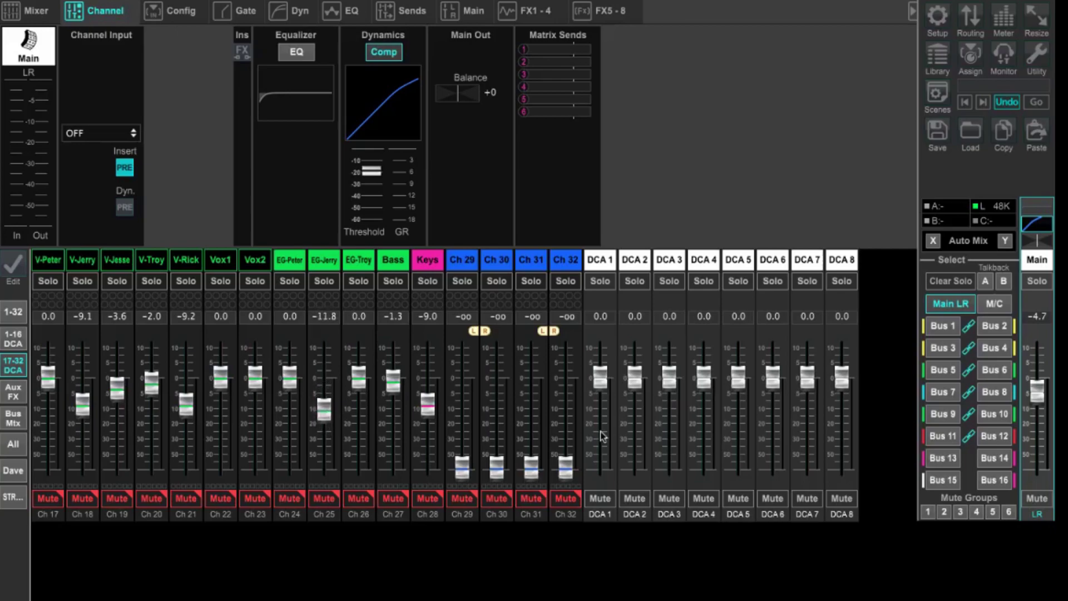
click(935, 436)
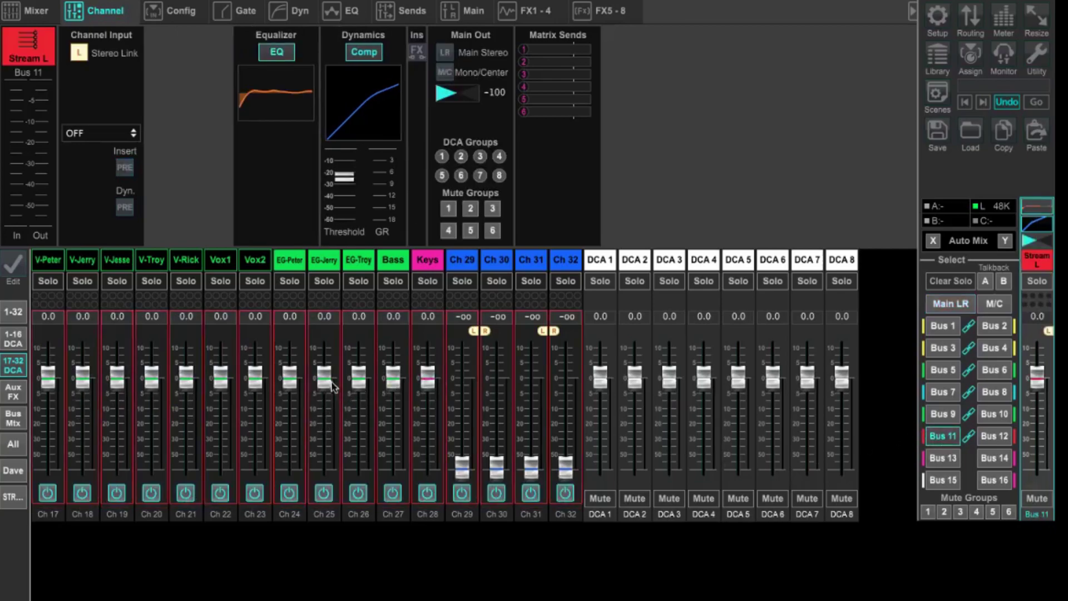
drag(330, 383, 327, 421)
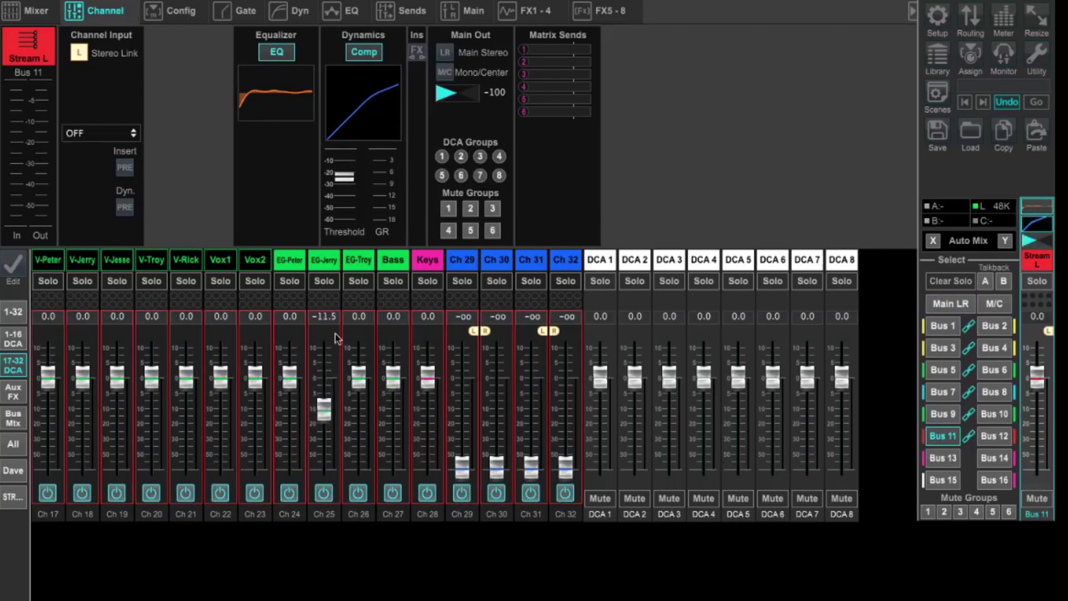
click(324, 316)
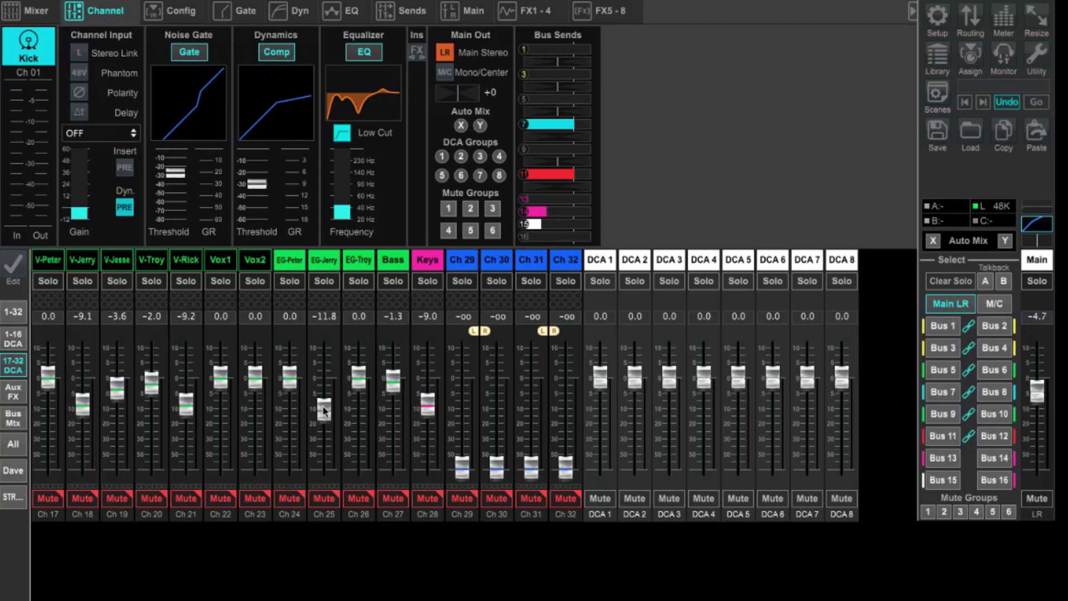
Select the Stream L bus strip and show the Routing Out 1–16 grid
click(18, 417)
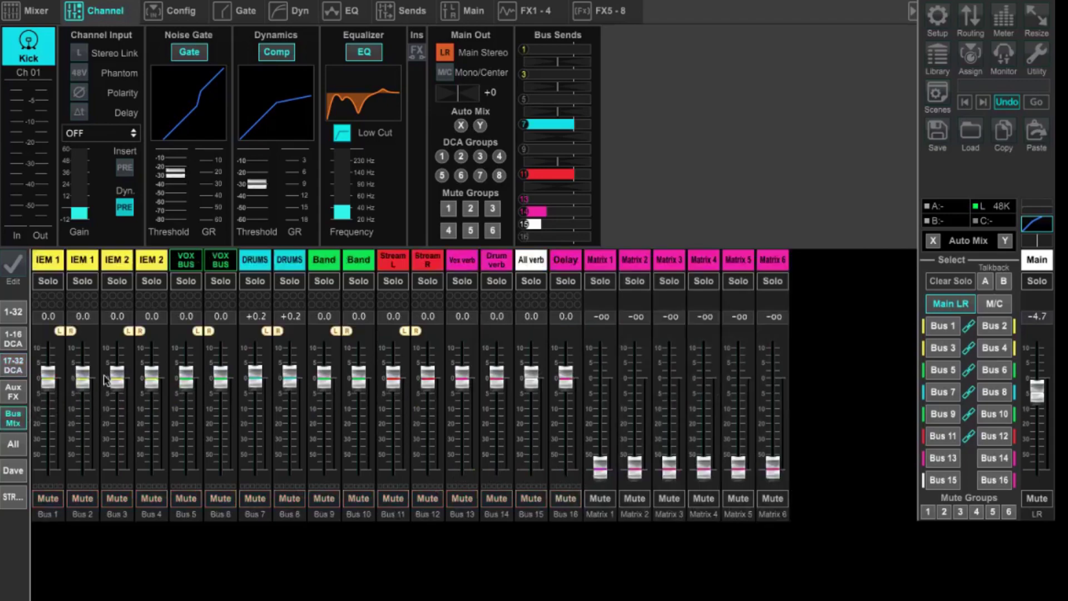
click(396, 260)
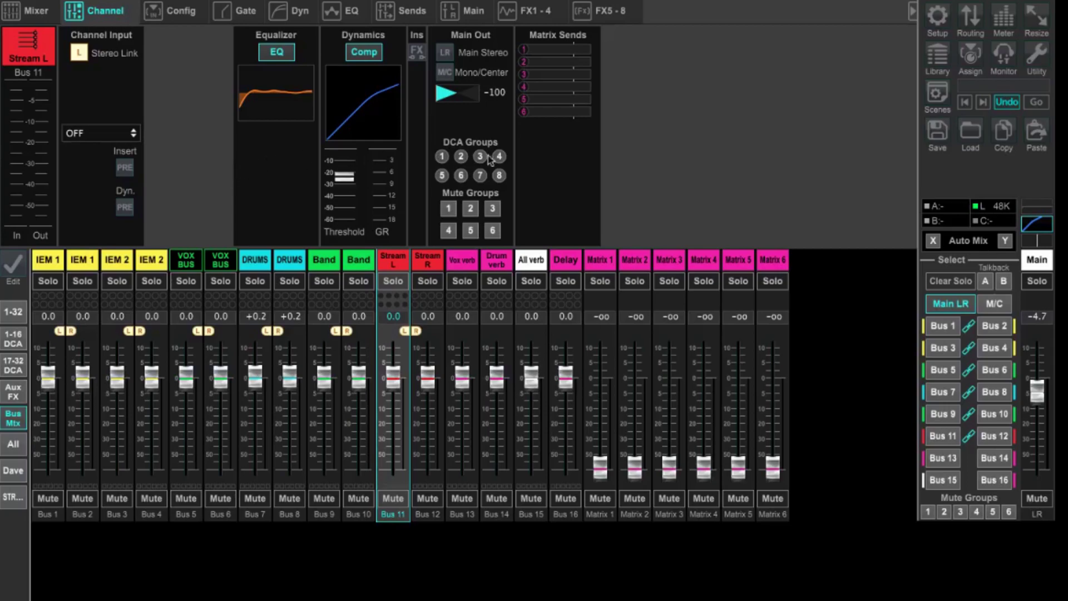
click(971, 20)
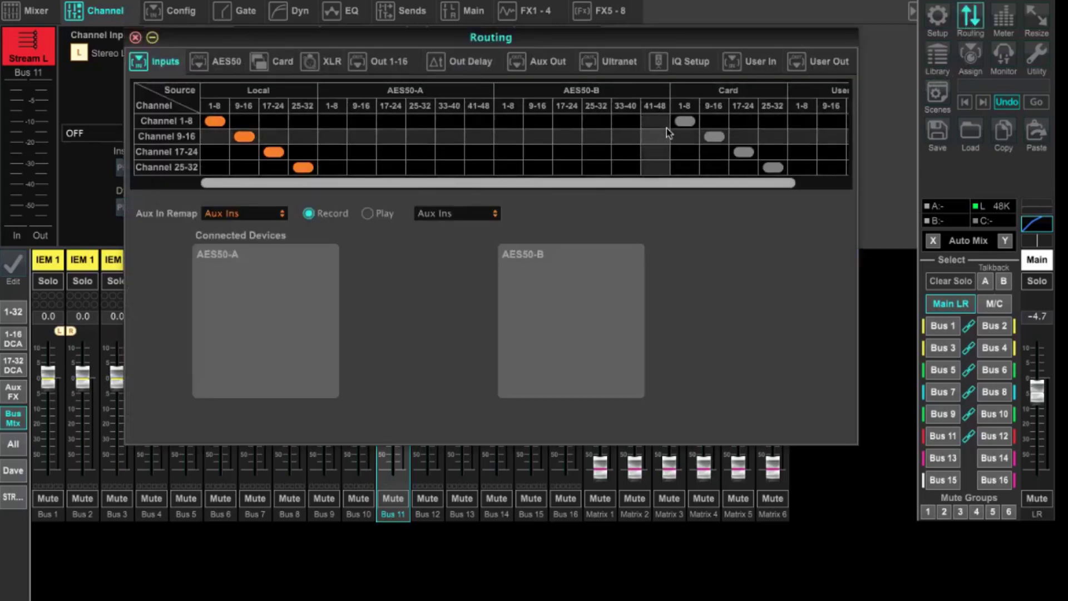
click(381, 67)
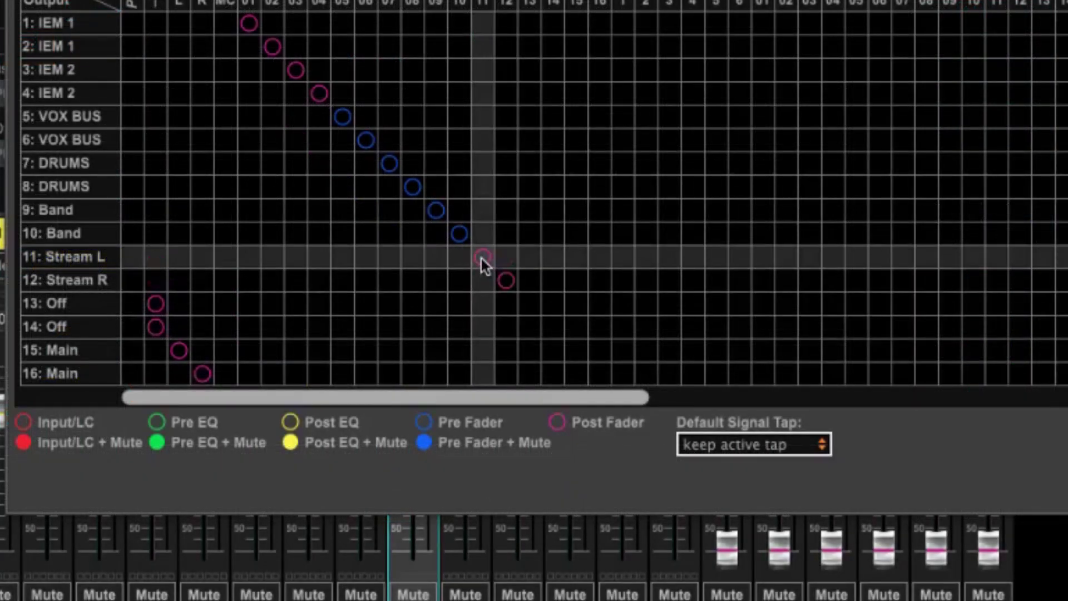
Set outputs 11 and 12 (Stream L/R) to tap pre-fader
click(482, 258)
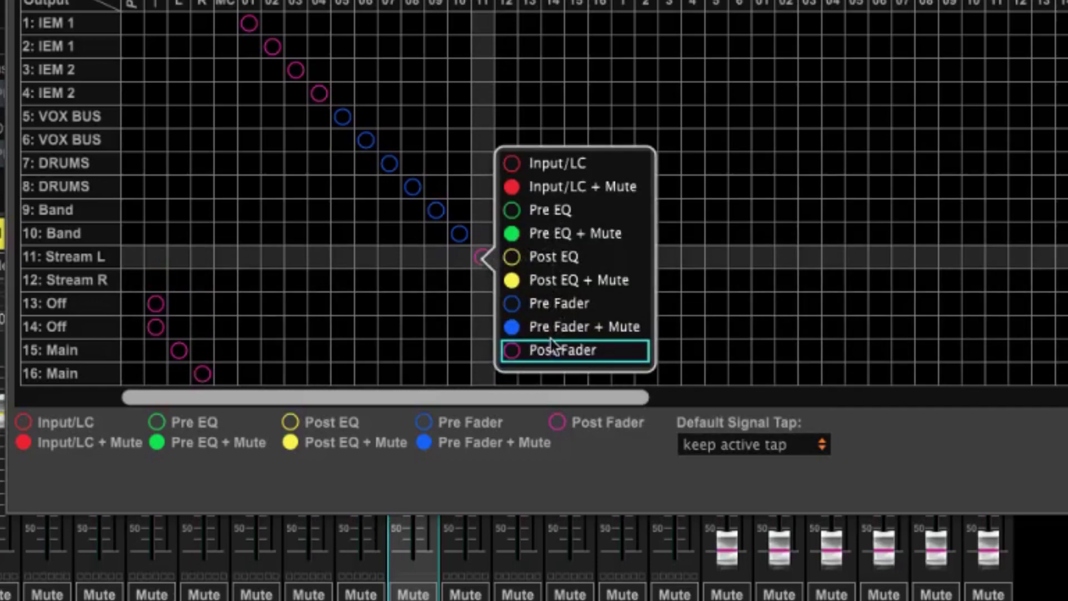
click(544, 305)
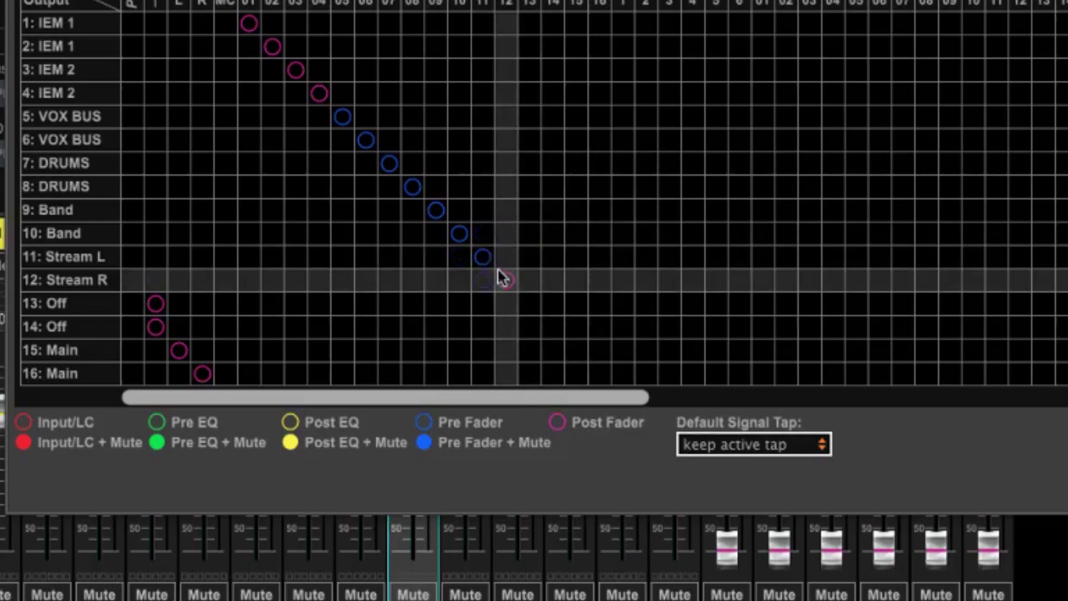
click(506, 279)
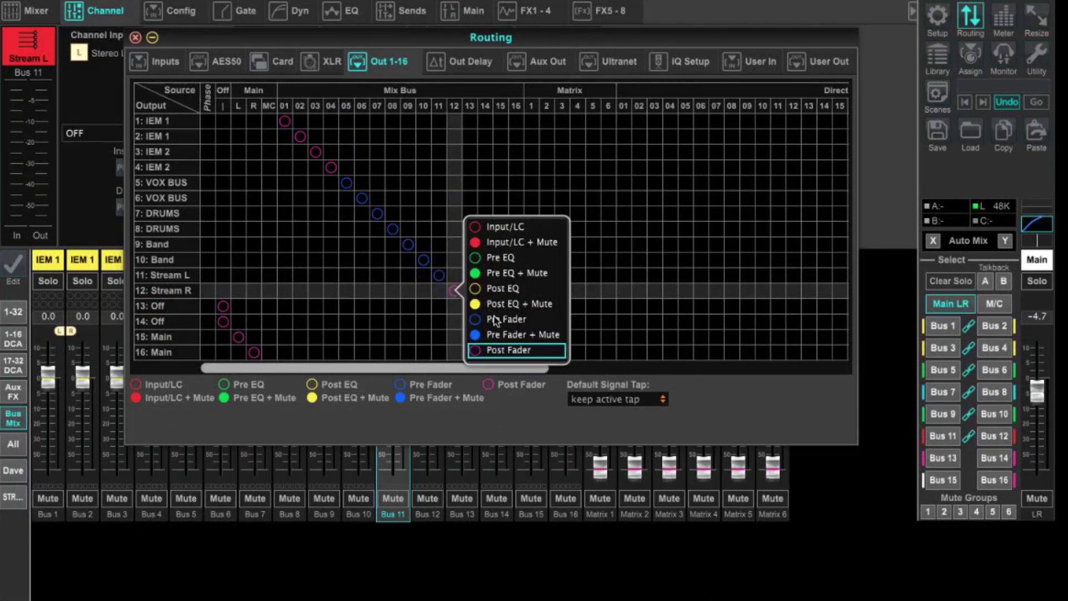
click(495, 320)
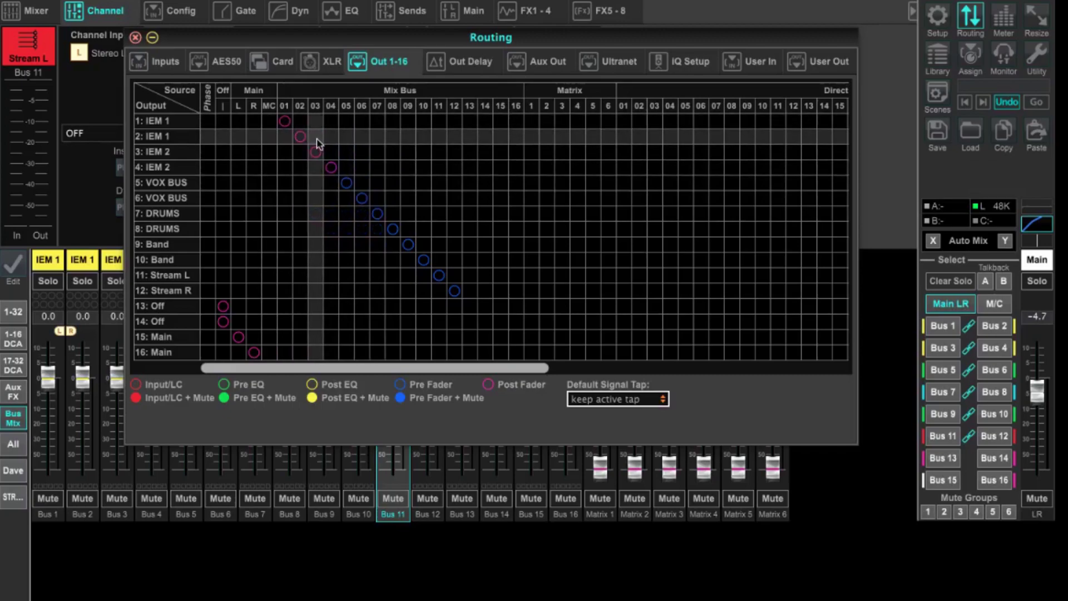
click(299, 136)
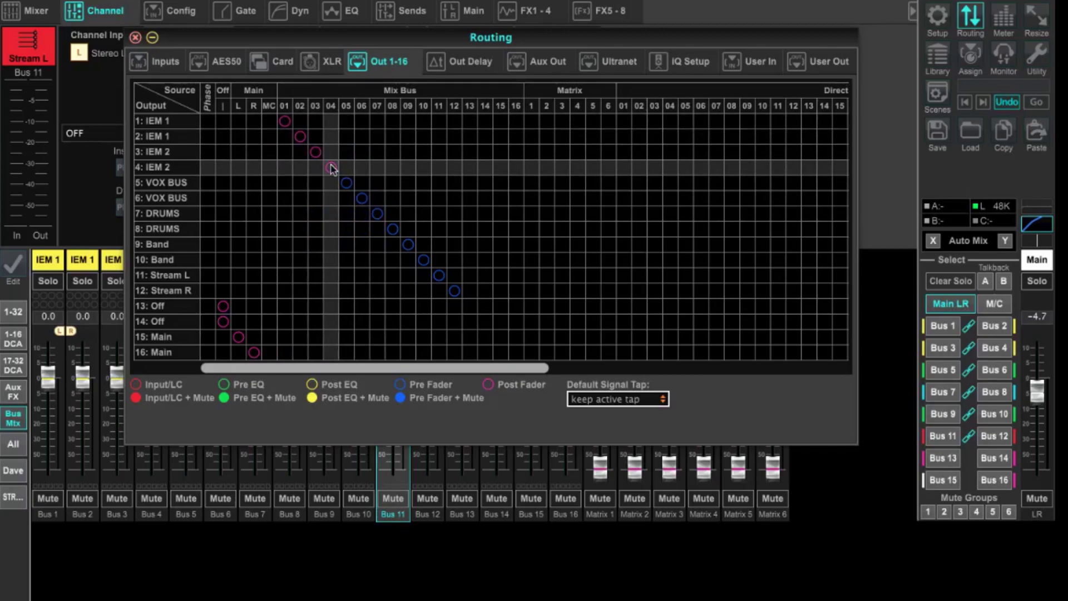
Switch outputs 11 and 12 to take Mix Buses 11 and 12 post-fader
right_click(438, 279)
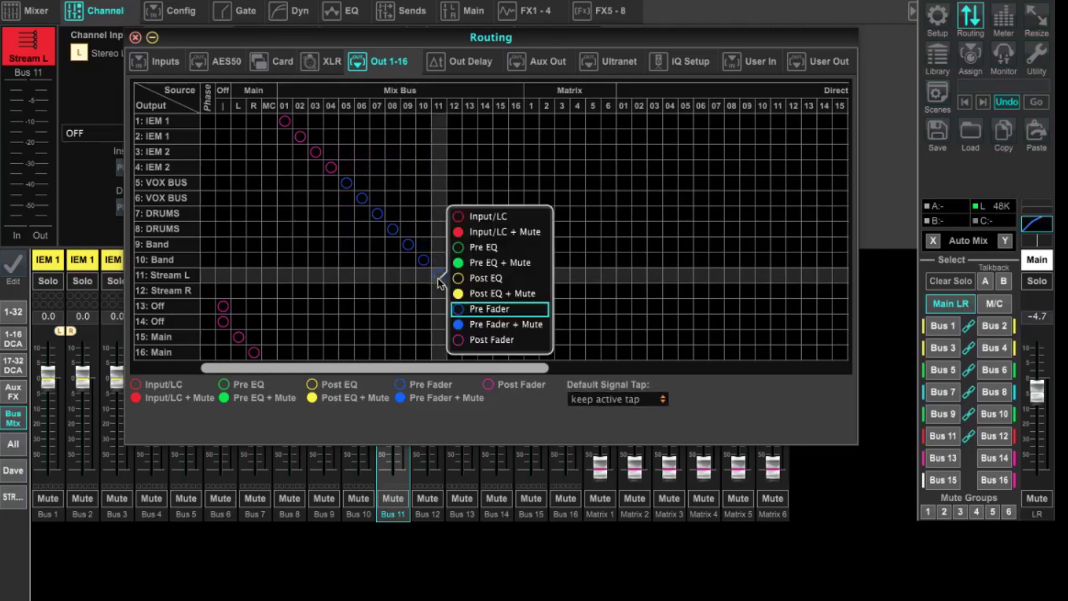
click(470, 341)
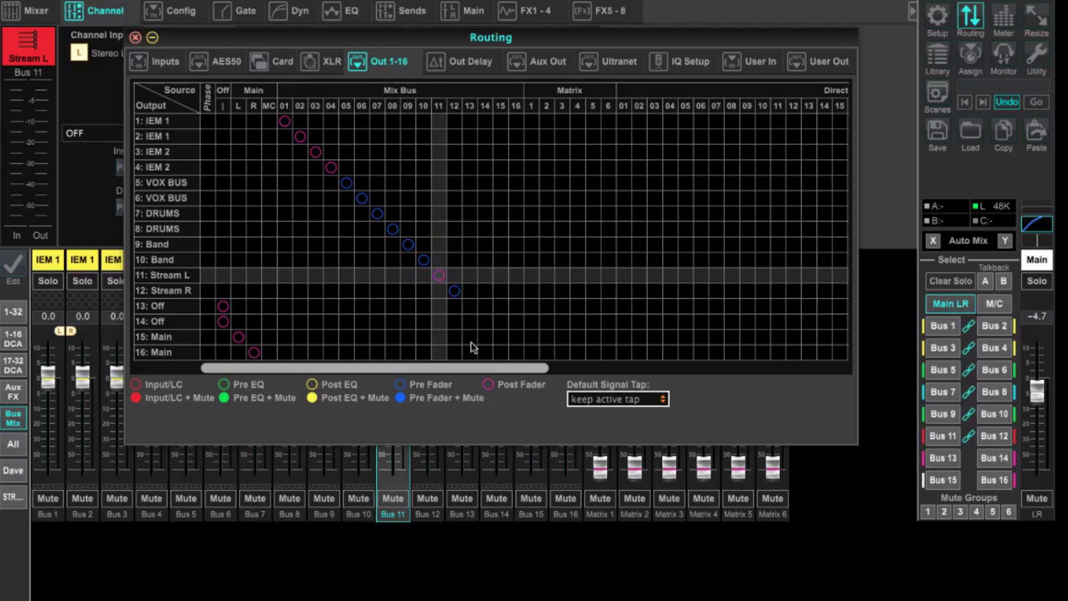
right_click(455, 290)
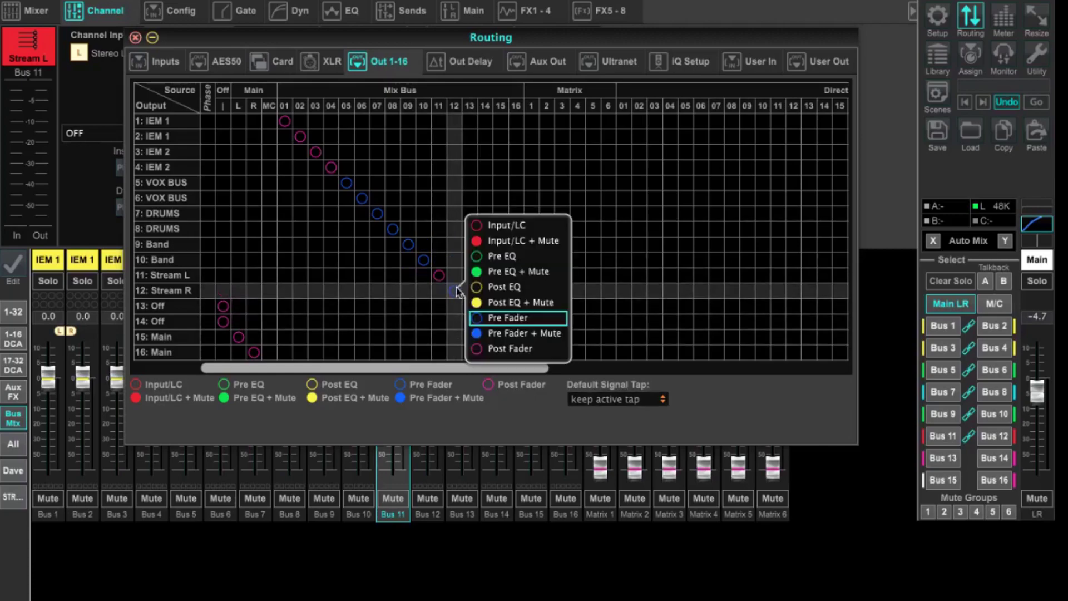
click(489, 353)
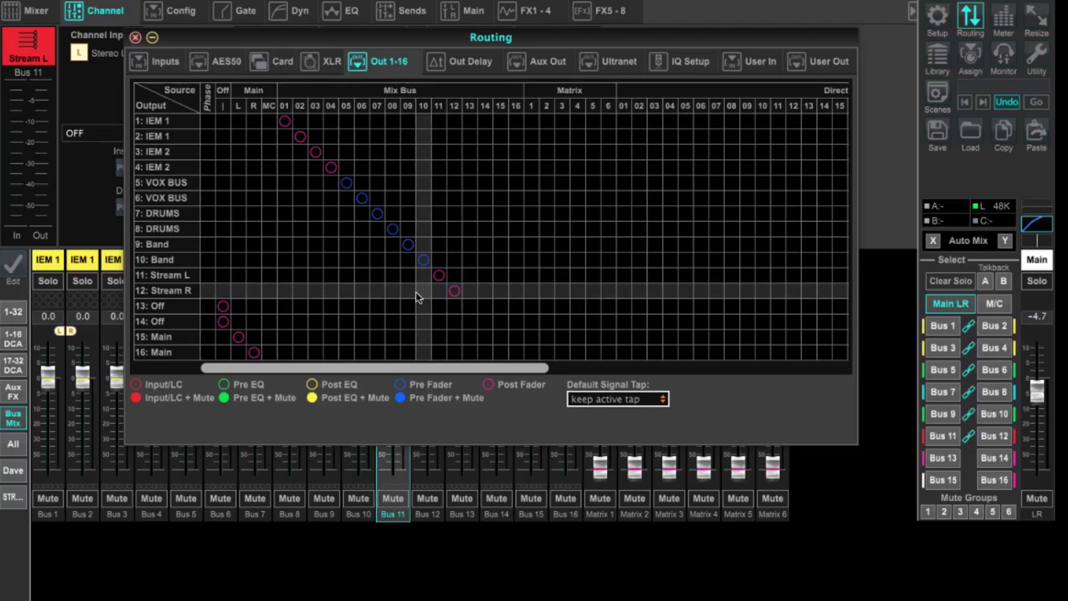
Close Routing, select Kick on layer 1–16, and set its Bus 11/12 sends pre-fader at 0.0 dB
click(135, 39)
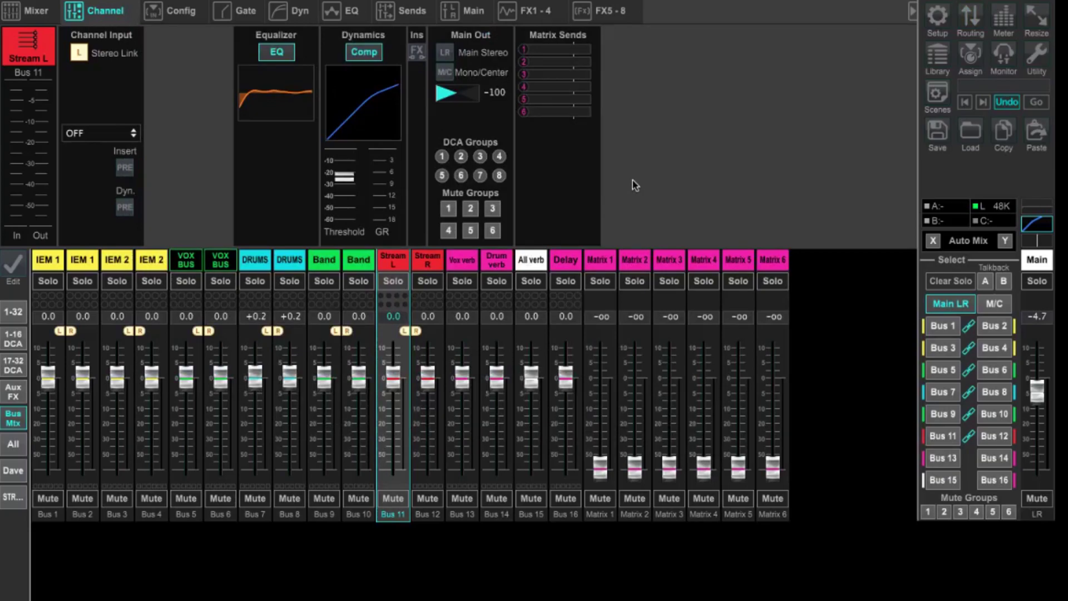
click(11, 340)
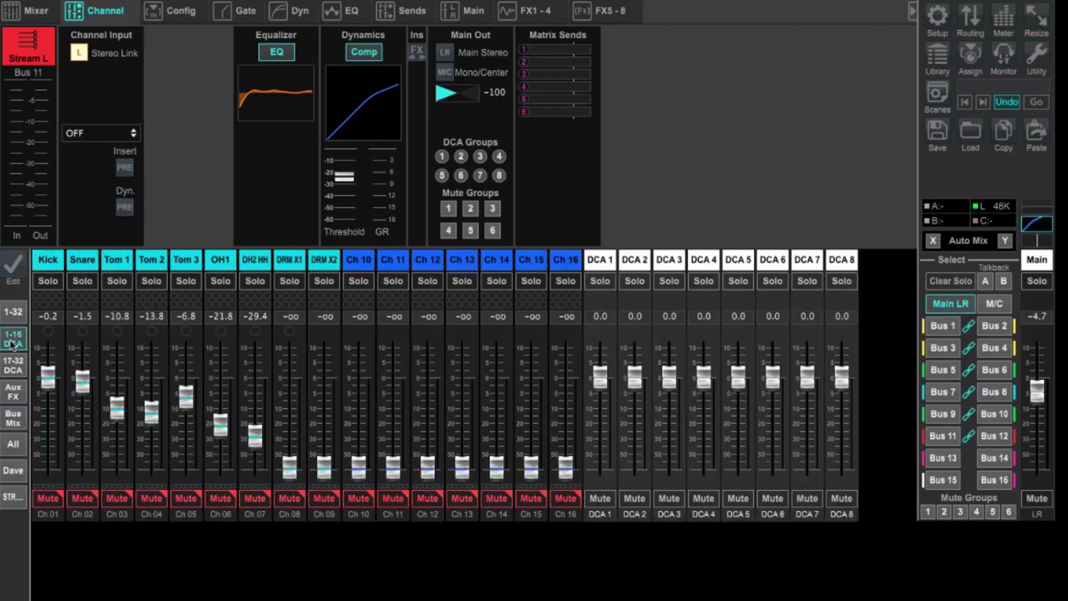
click(50, 263)
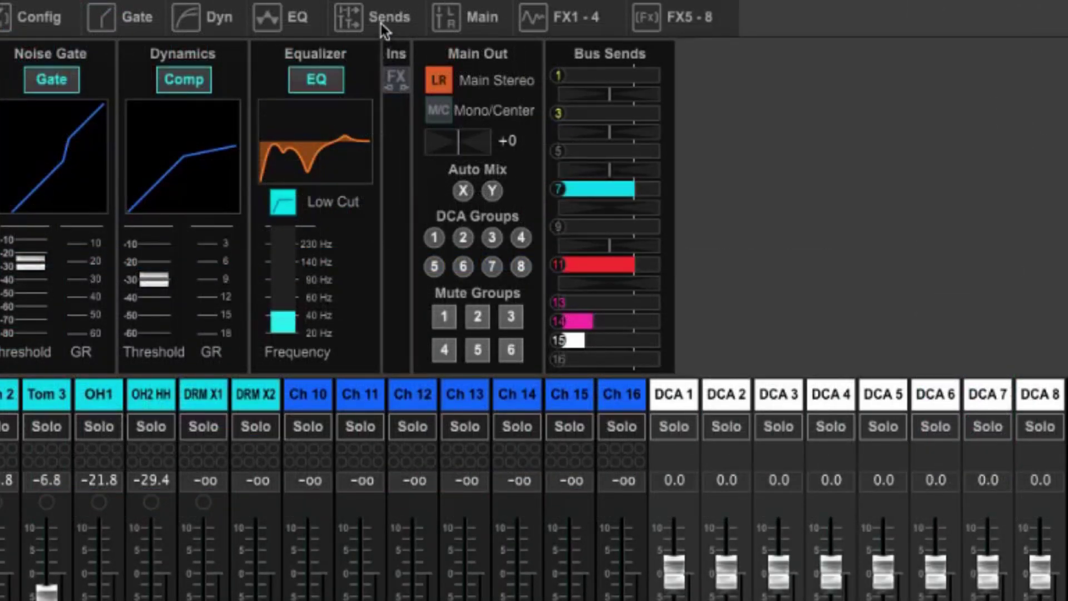
click(383, 22)
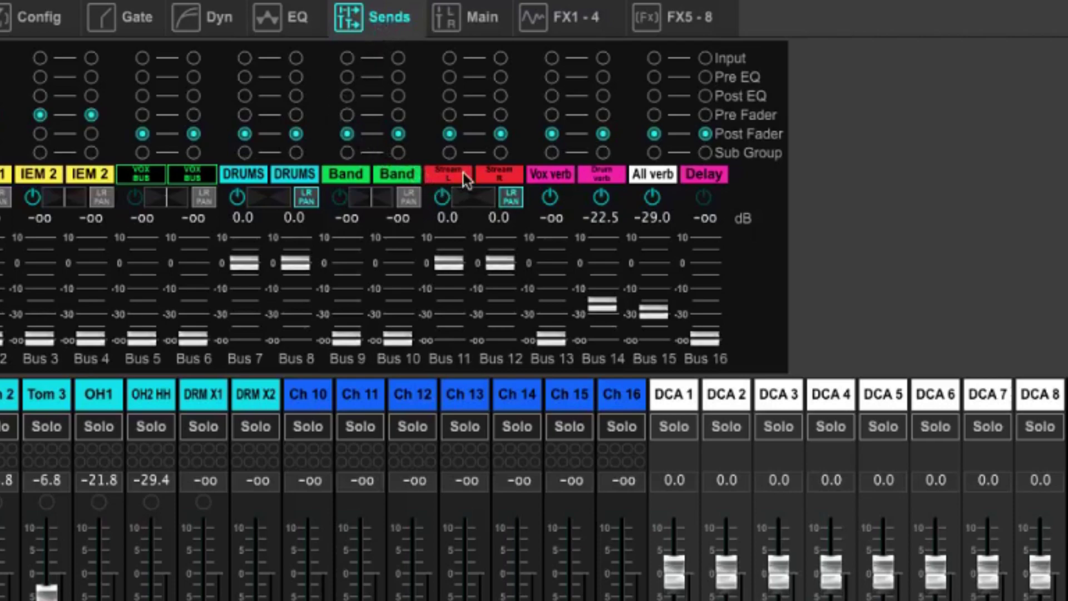
click(450, 114)
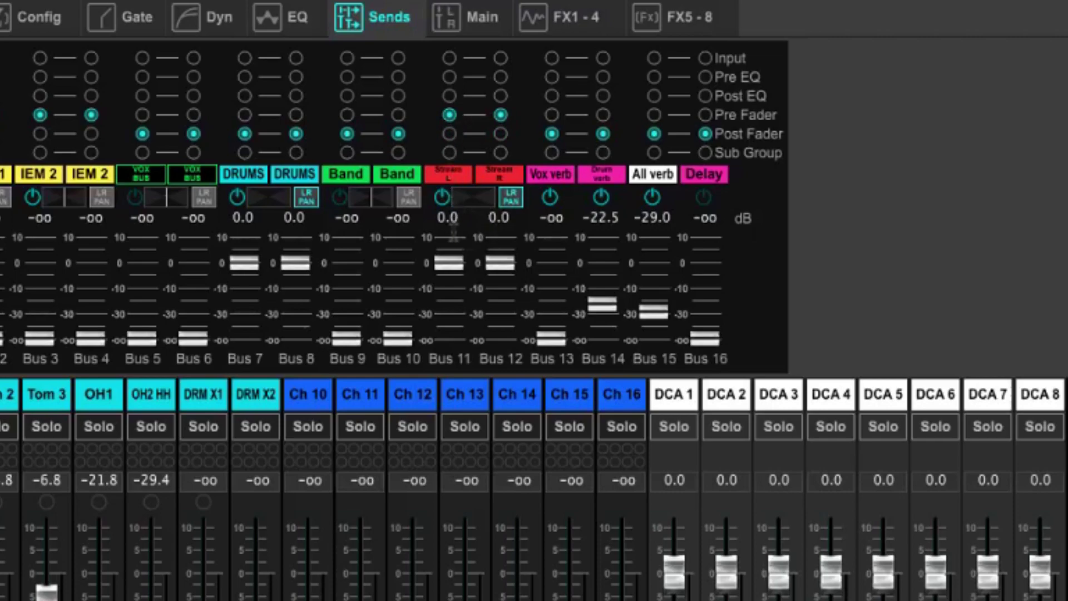
drag(449, 263, 451, 284)
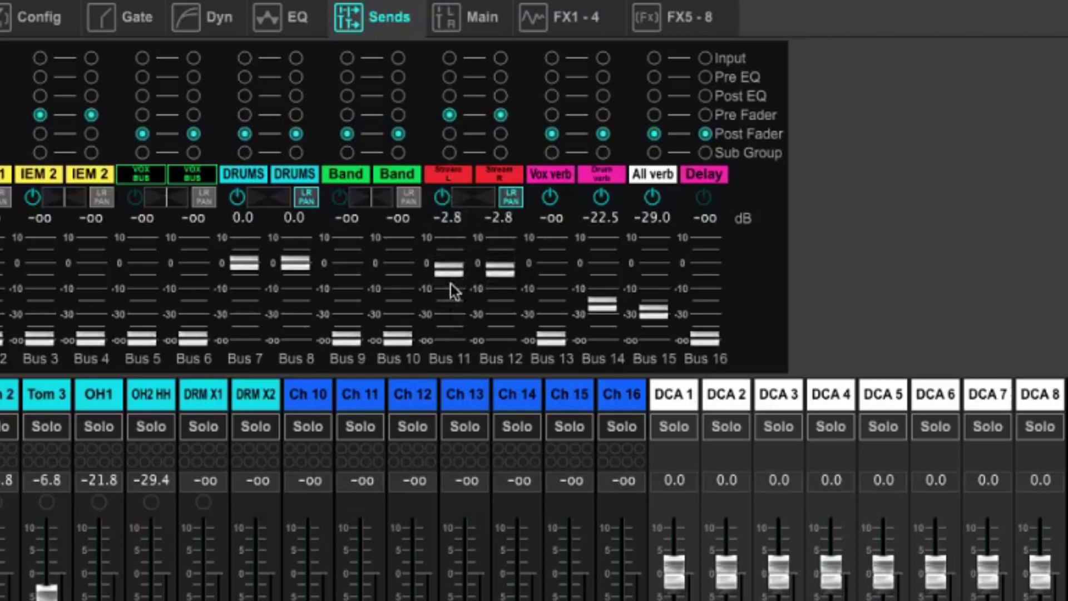
double_click(450, 218)
text(0)
key(Return)
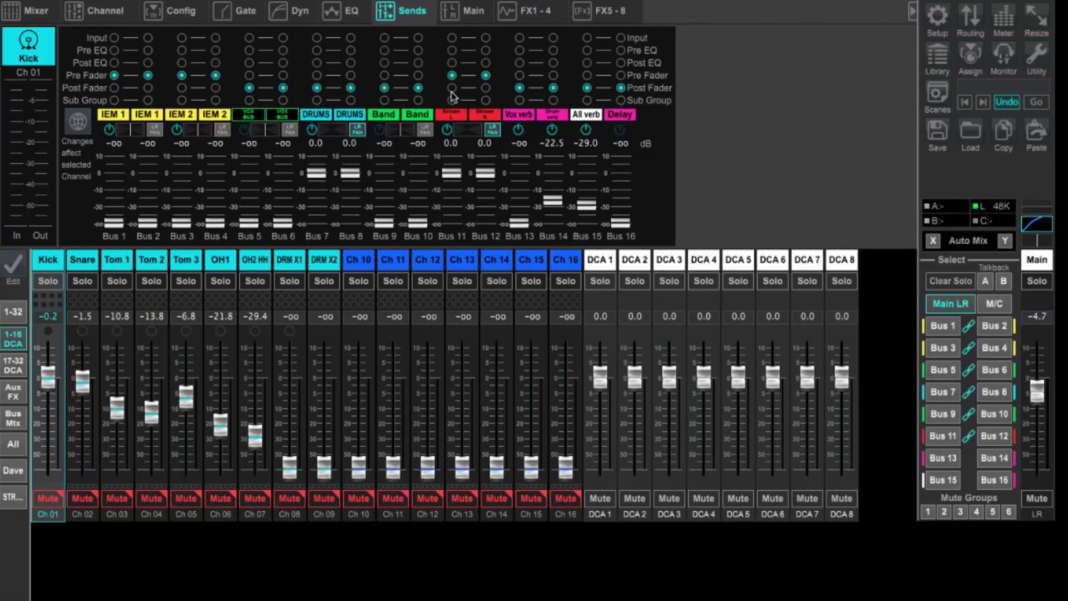
Switch Kick's Bus 11/12 sends to Post Fader
click(451, 89)
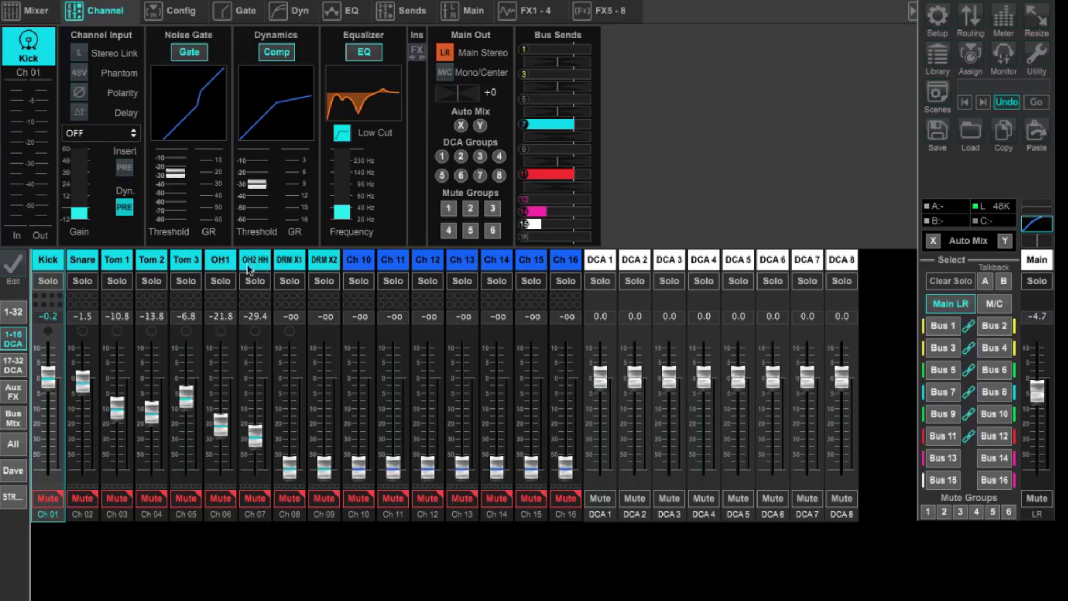
With Bus 11 sends on faders, raise OH1 to +3.5 and Bass, and lower Vox2 and Vox1 to -5.5
click(948, 440)
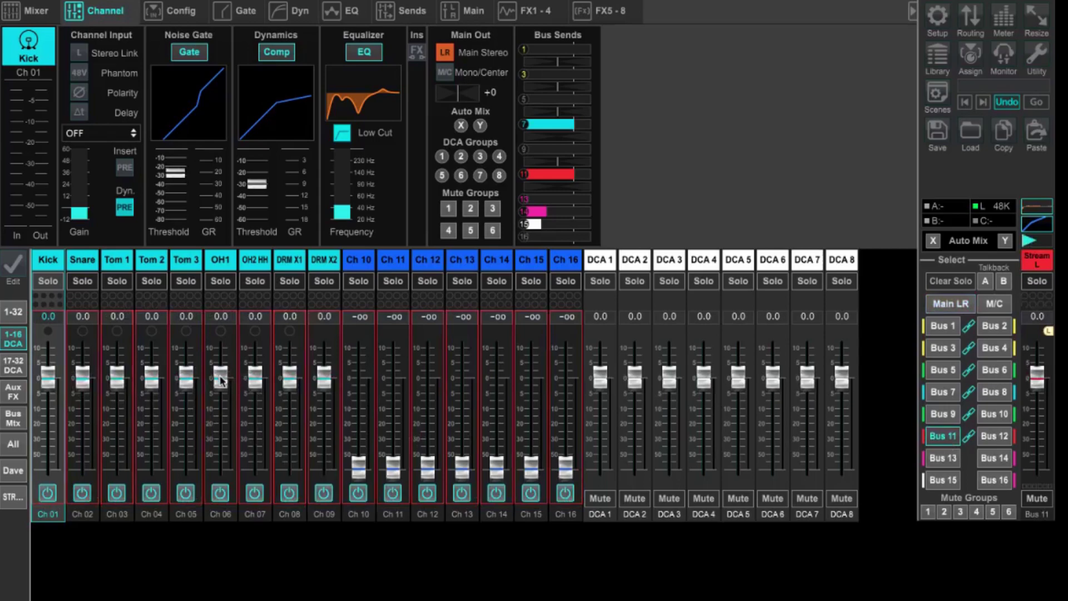
drag(222, 381, 255, 368)
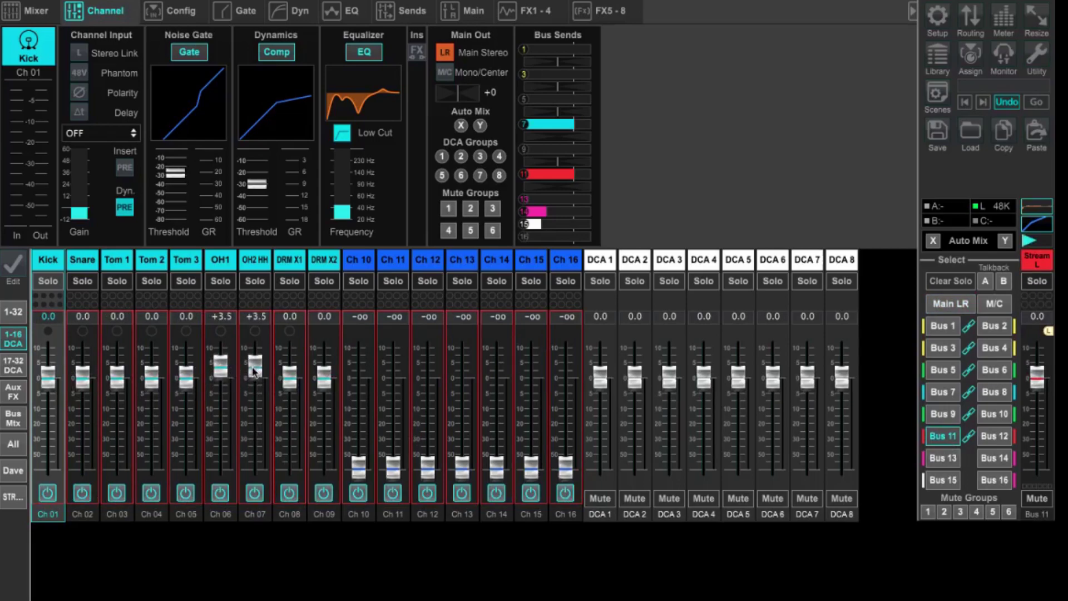
click(13, 365)
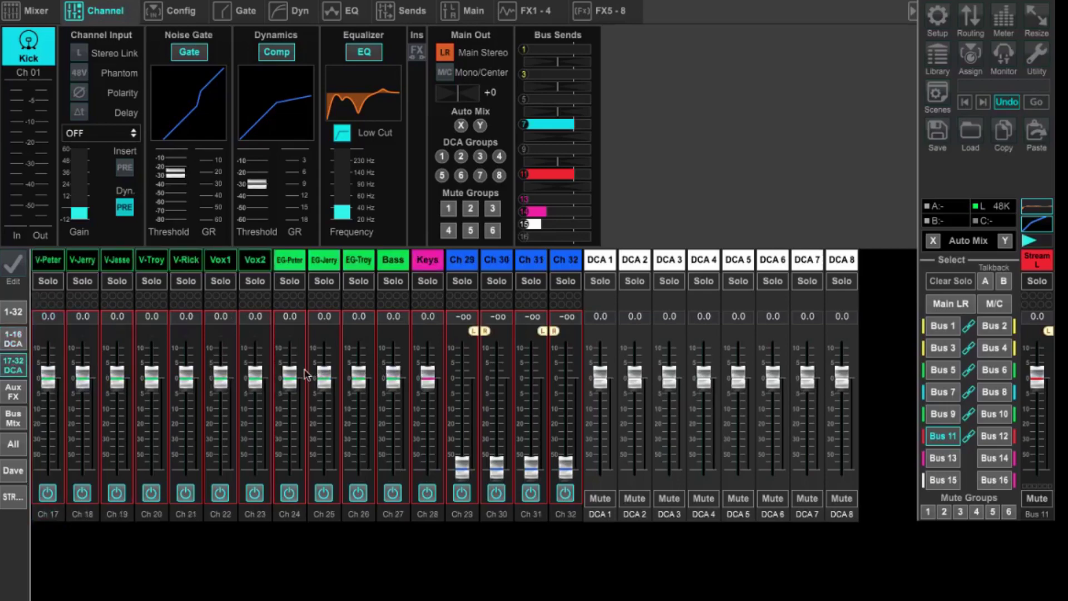
drag(392, 385, 393, 370)
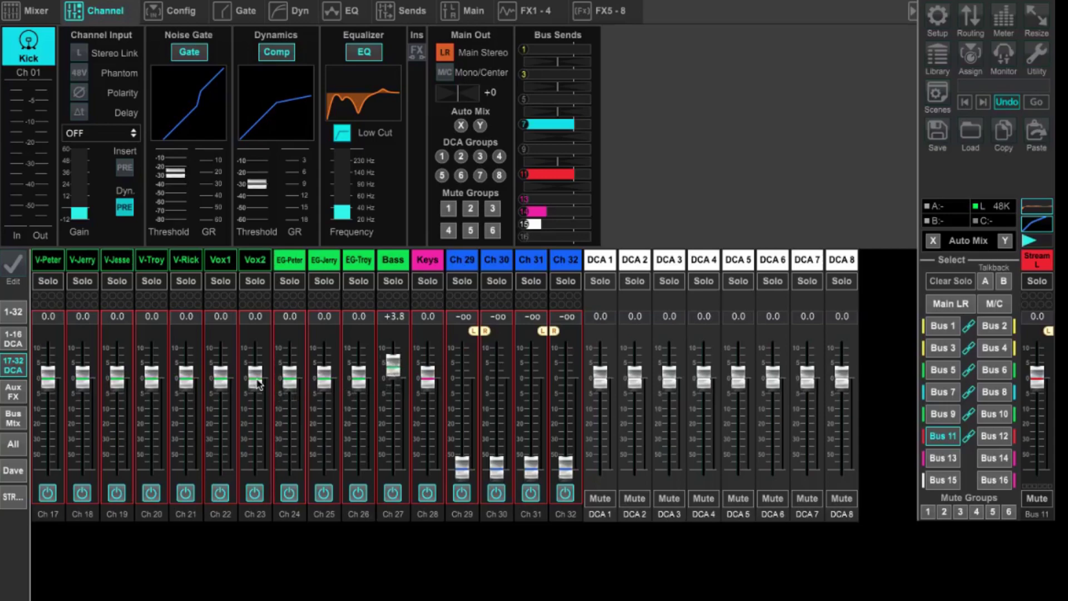
drag(255, 387, 56, 402)
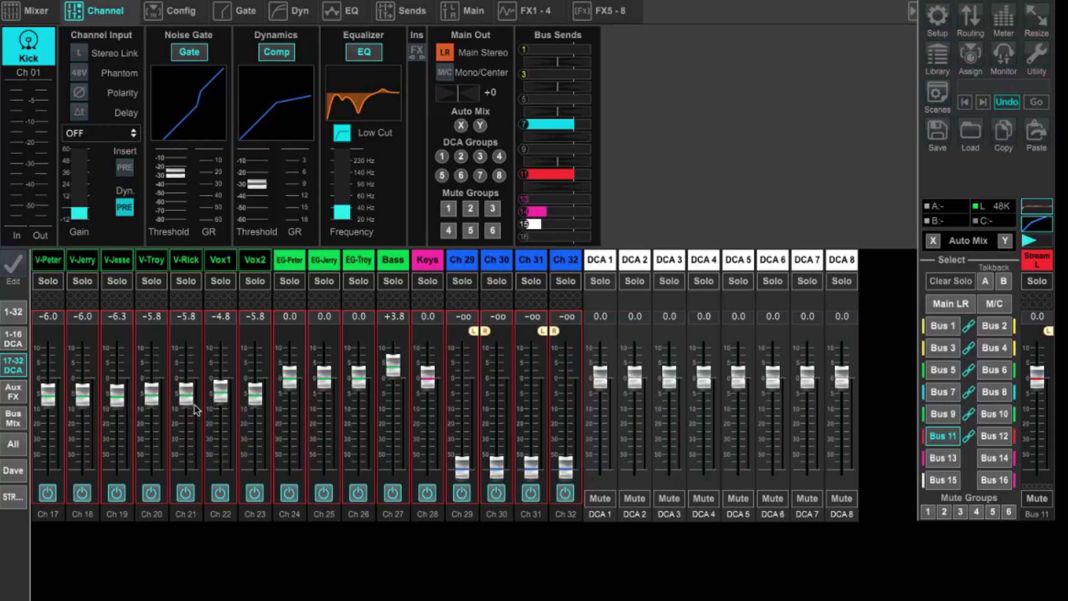
drag(221, 395, 224, 400)
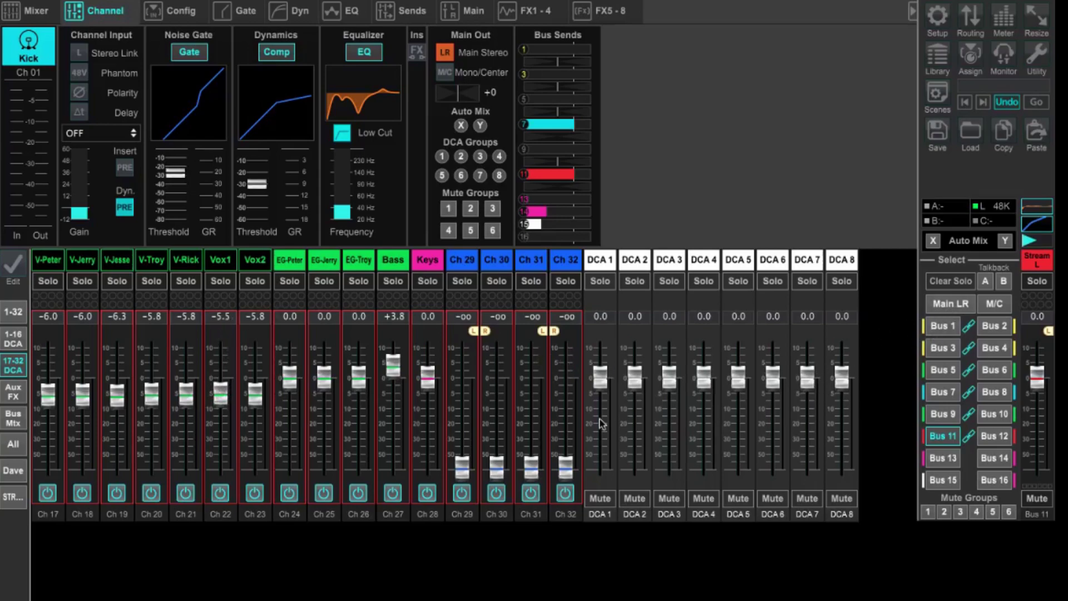
Select the Vox1 channel and return the faders to the Main LR mix
click(221, 262)
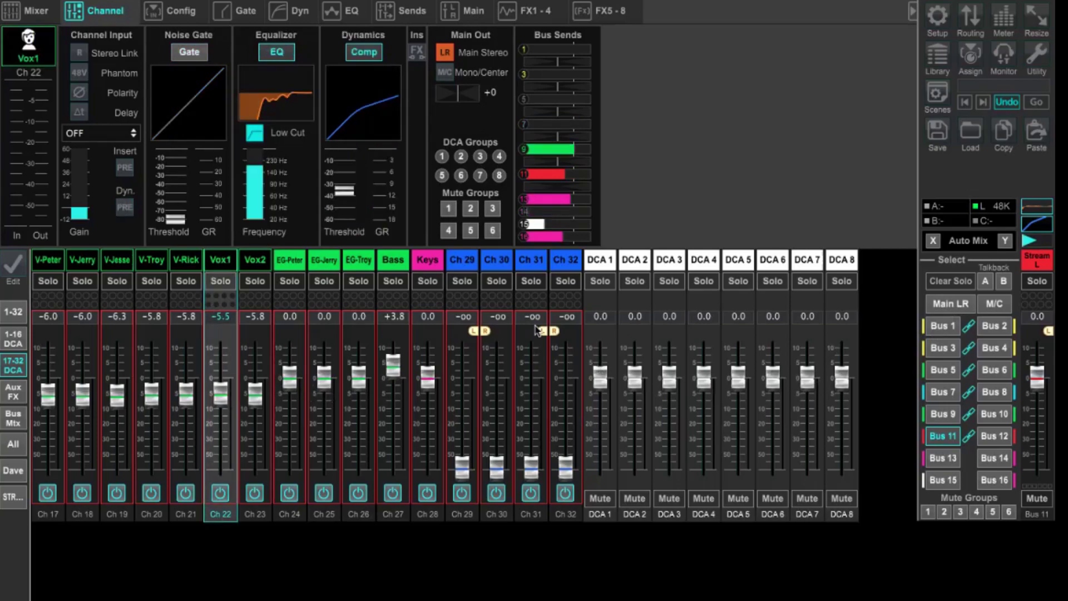
click(964, 305)
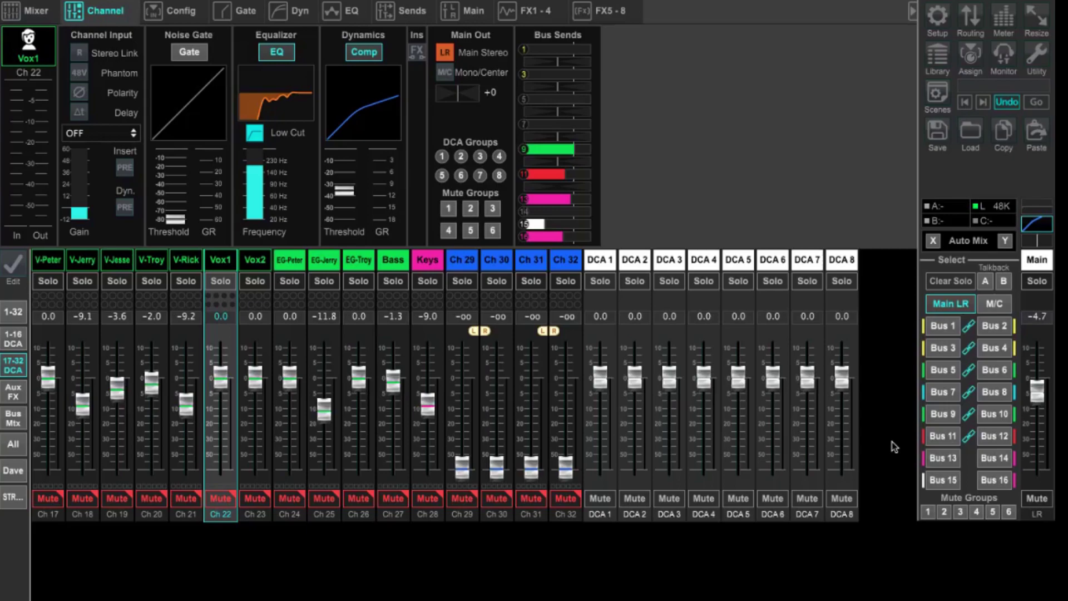
Open the Routing Inputs page and patch channel blocks 1–32 from AES50-A
click(971, 22)
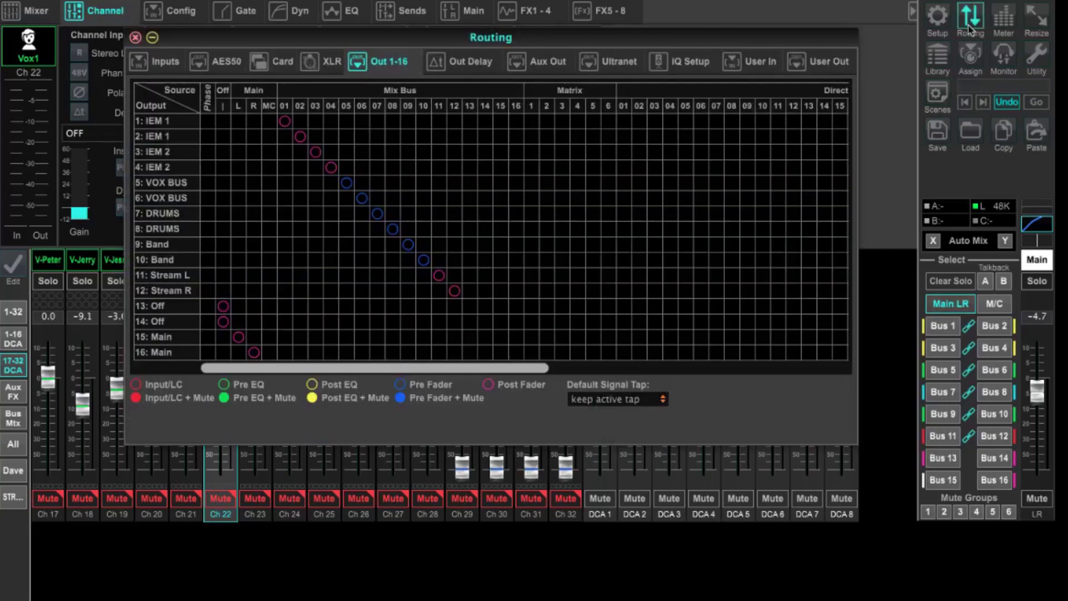
click(165, 63)
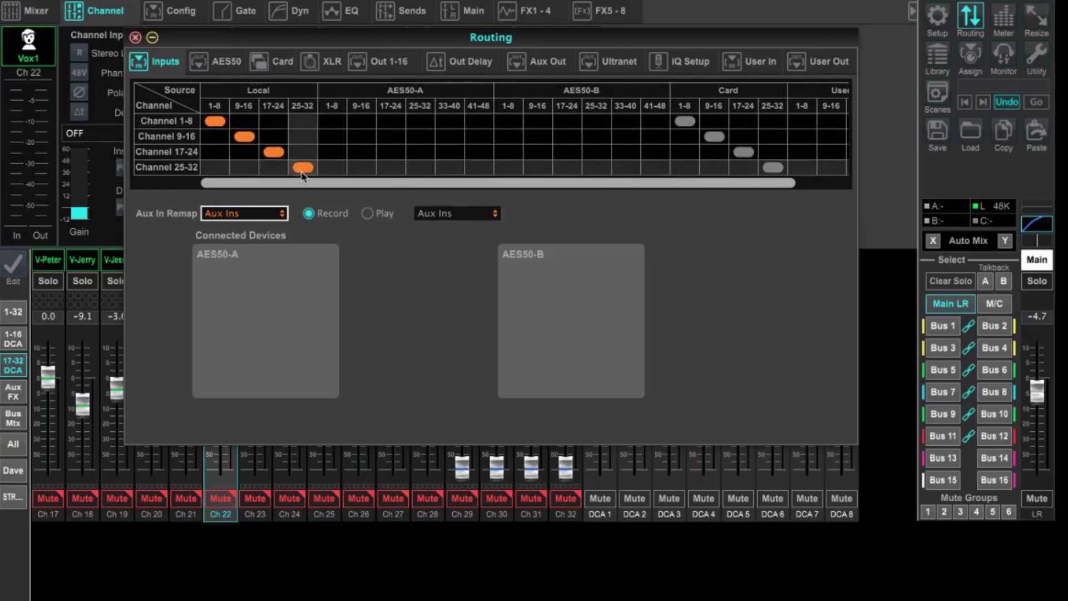
click(332, 121)
click(362, 136)
click(392, 152)
click(420, 168)
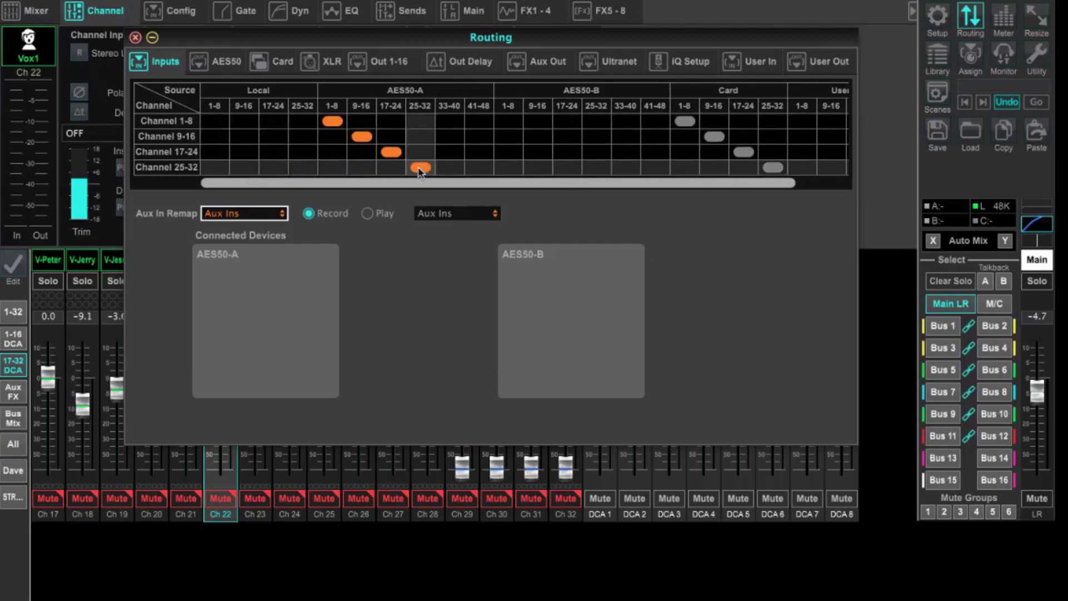
Return channel blocks 1–32 to the Local 1–32 inputs
click(216, 123)
click(244, 137)
click(273, 153)
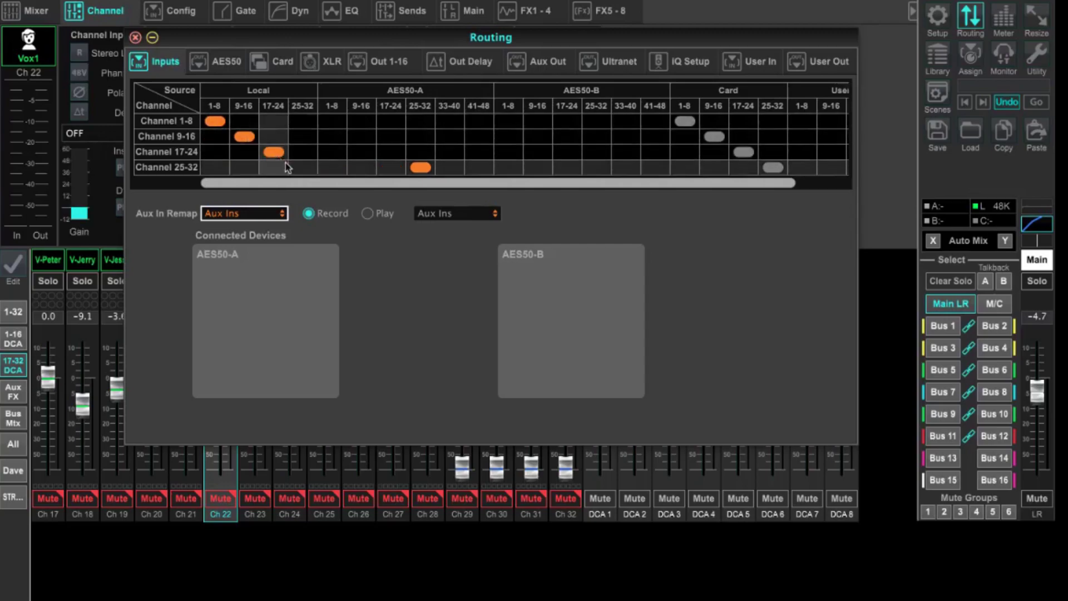
click(302, 170)
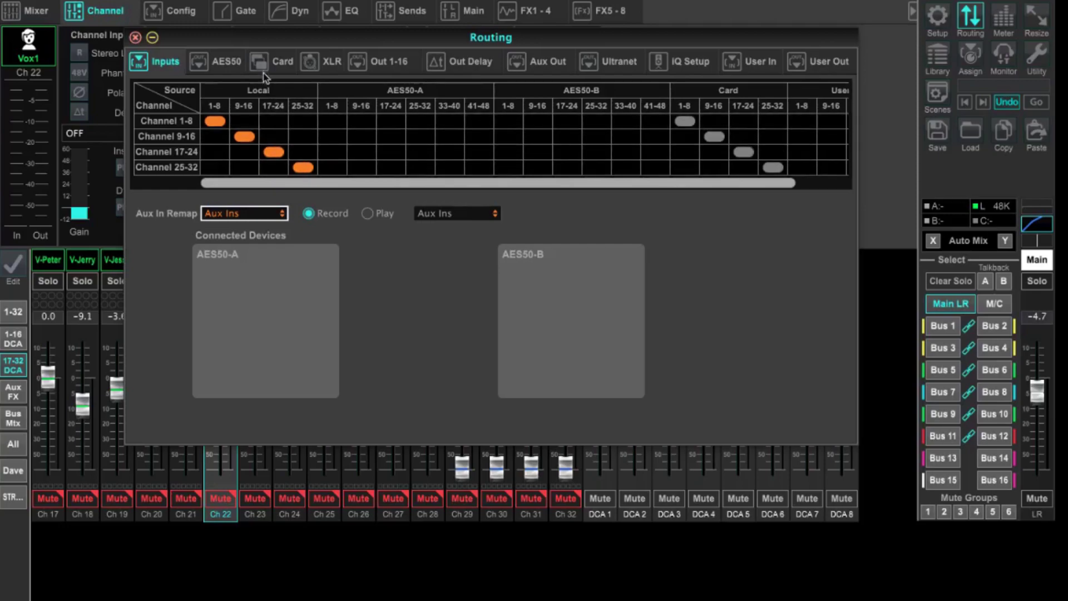
Show the Card output patching page, glancing at Inputs before returning to Card
click(278, 65)
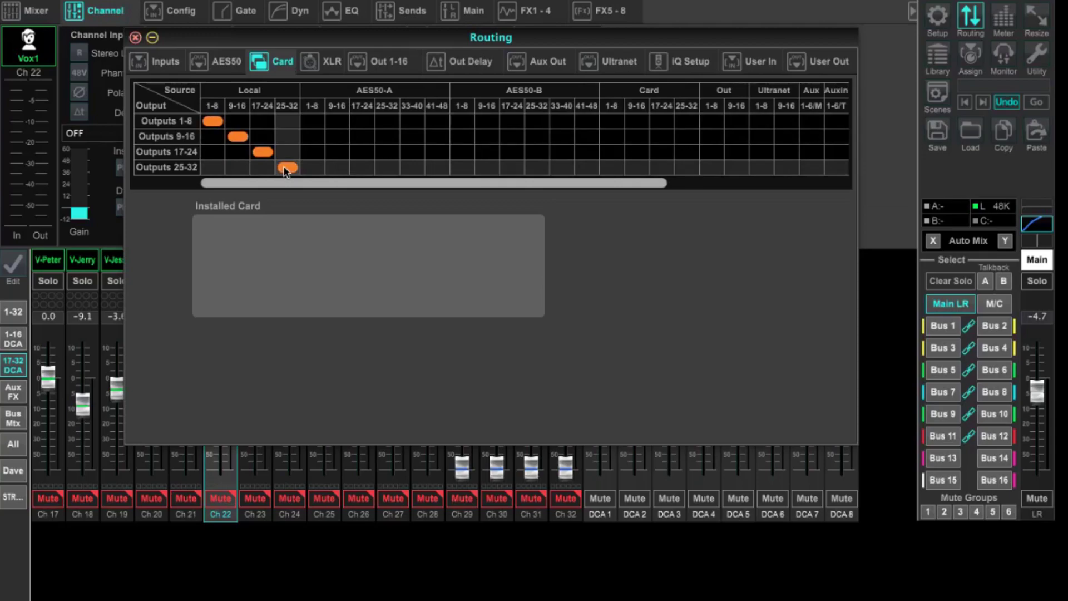
click(161, 69)
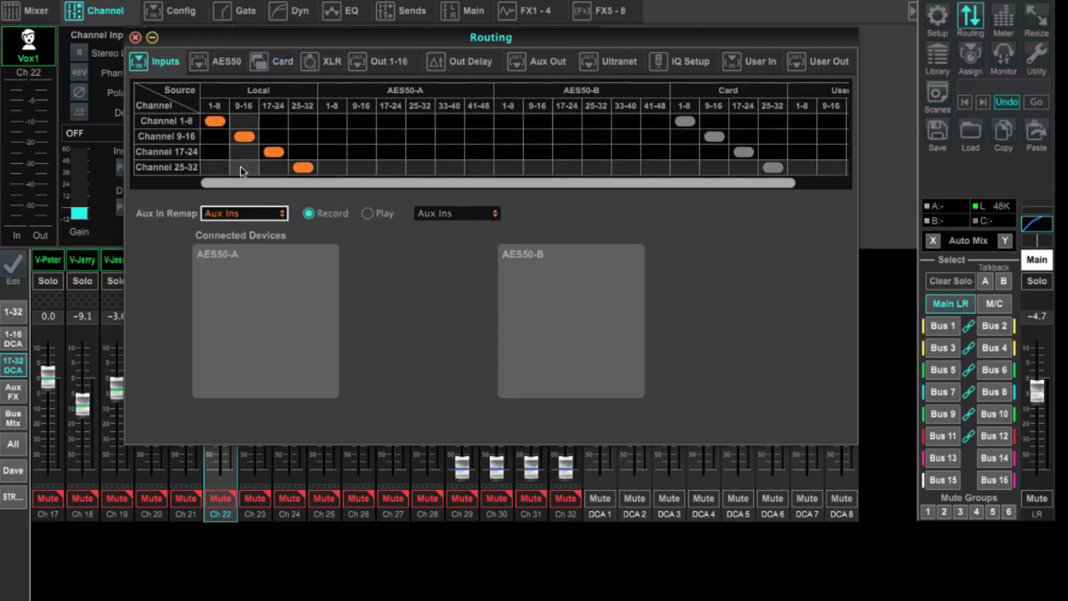
click(275, 64)
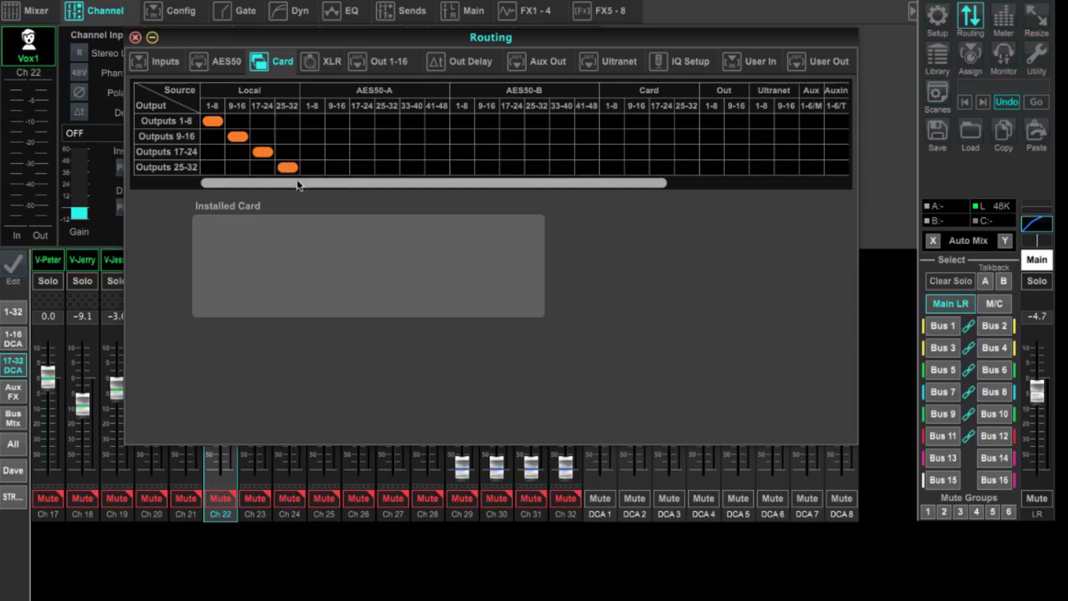
On the User Out page, patch outputs 1 and 2 to MixBus 11 and MixBus 12 post-fader
click(826, 67)
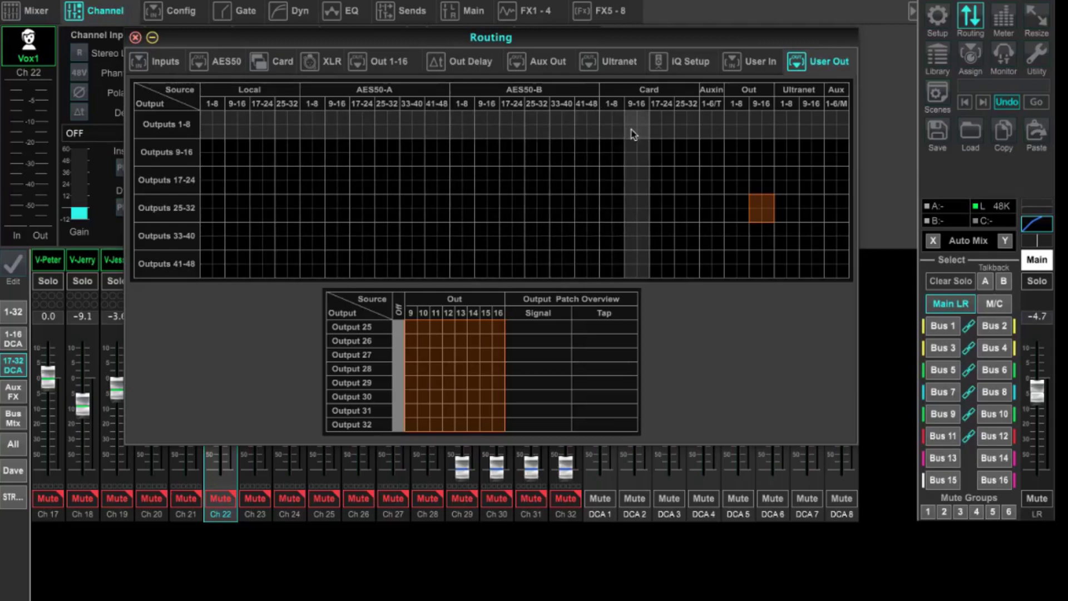
click(732, 122)
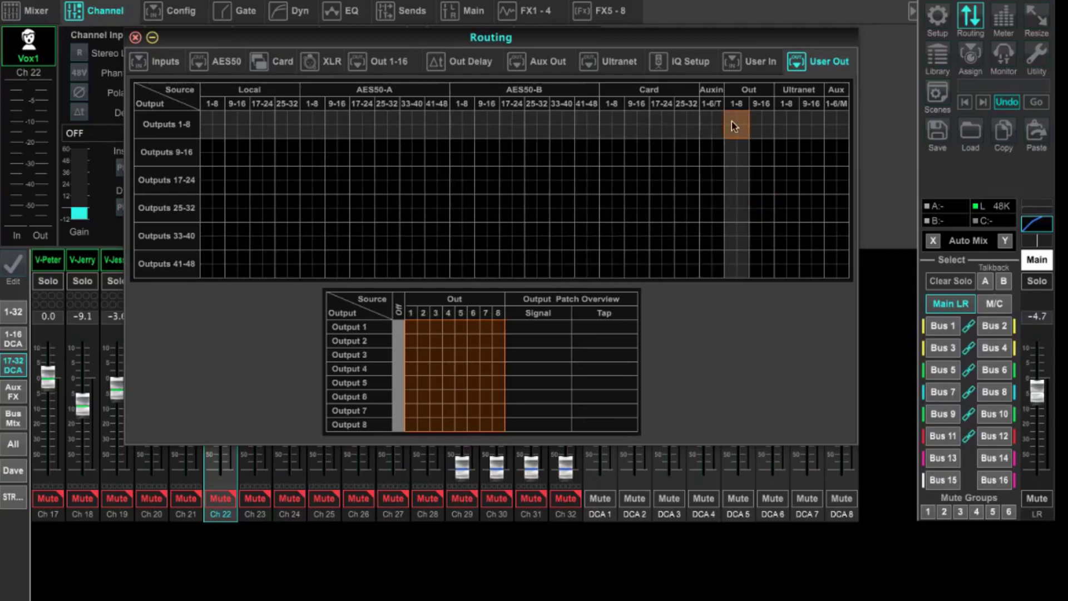
click(760, 127)
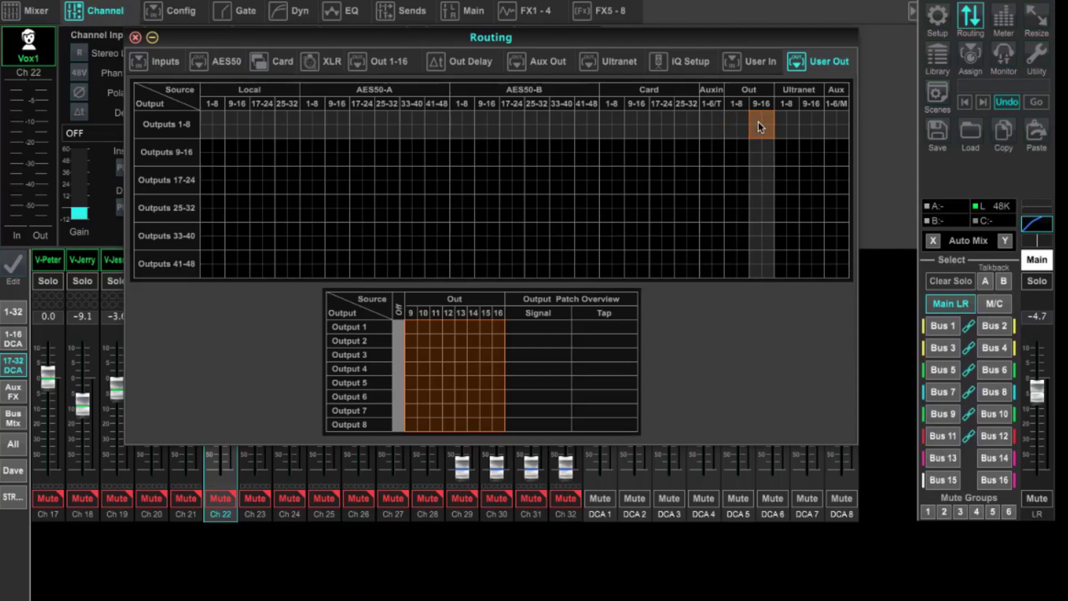
click(437, 327)
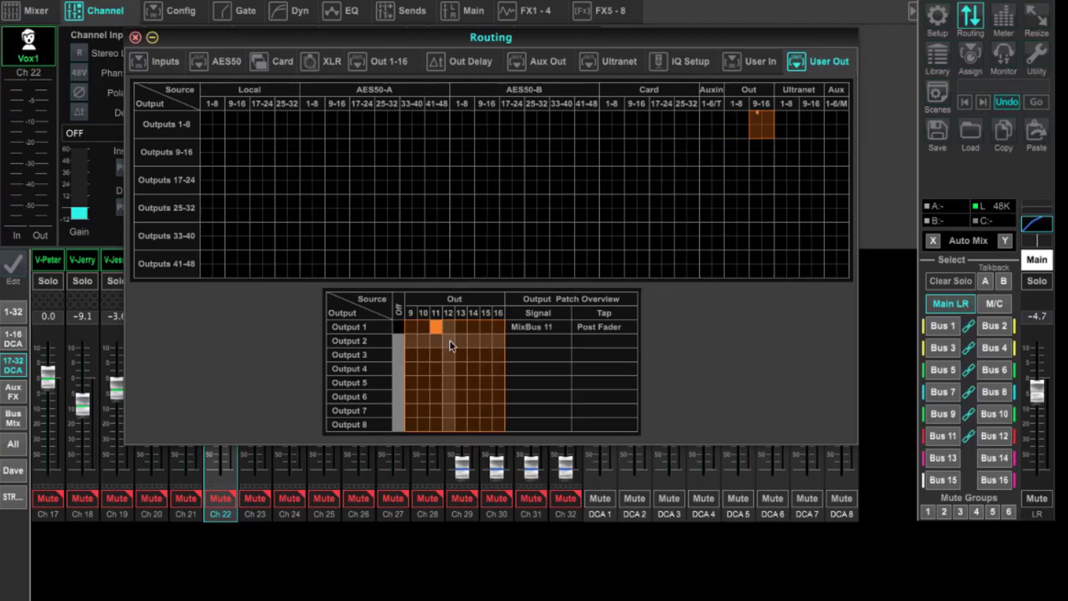
click(449, 341)
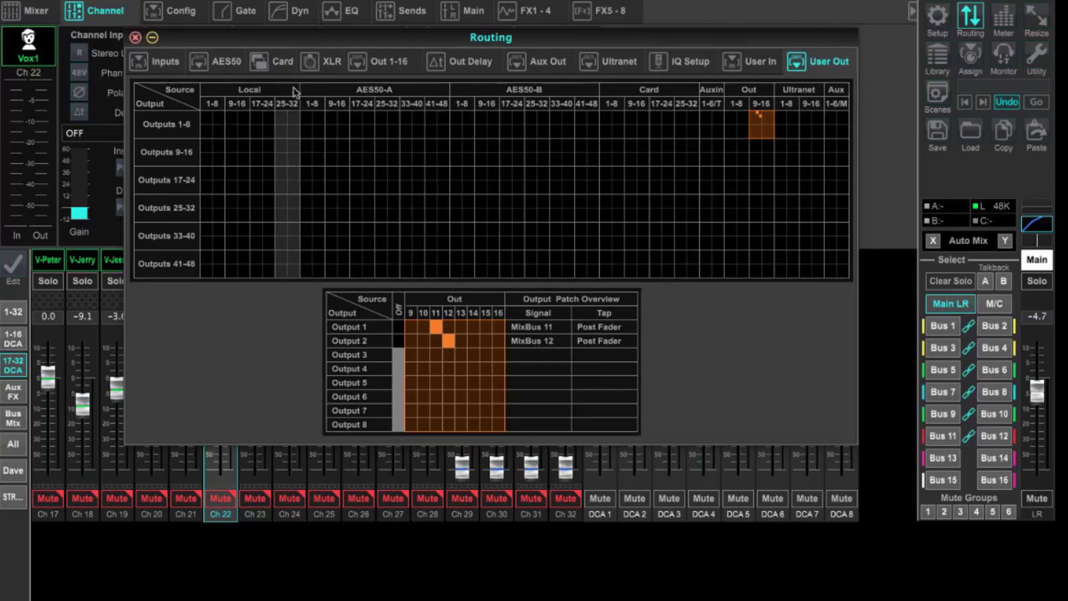
Route card outputs 1–8 from User Out 1–8, then close the Routing window
click(281, 64)
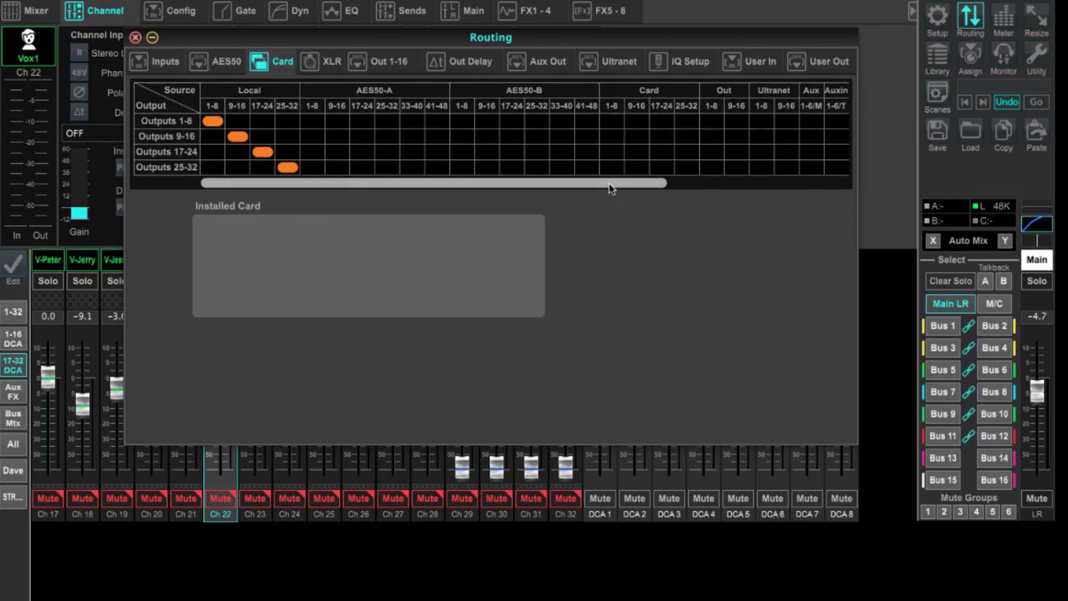
drag(611, 188, 777, 187)
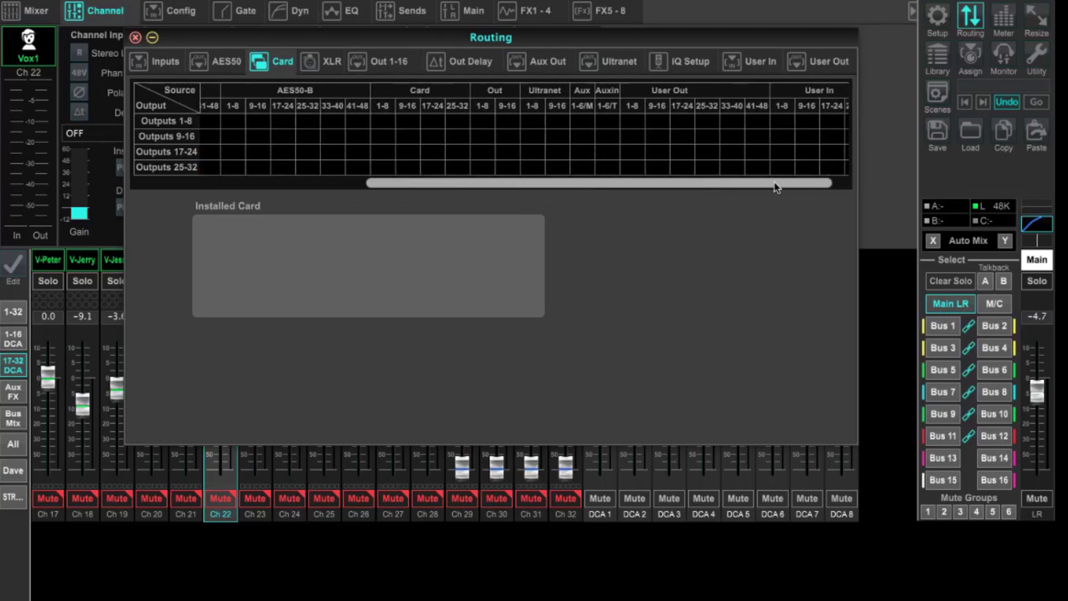
click(629, 121)
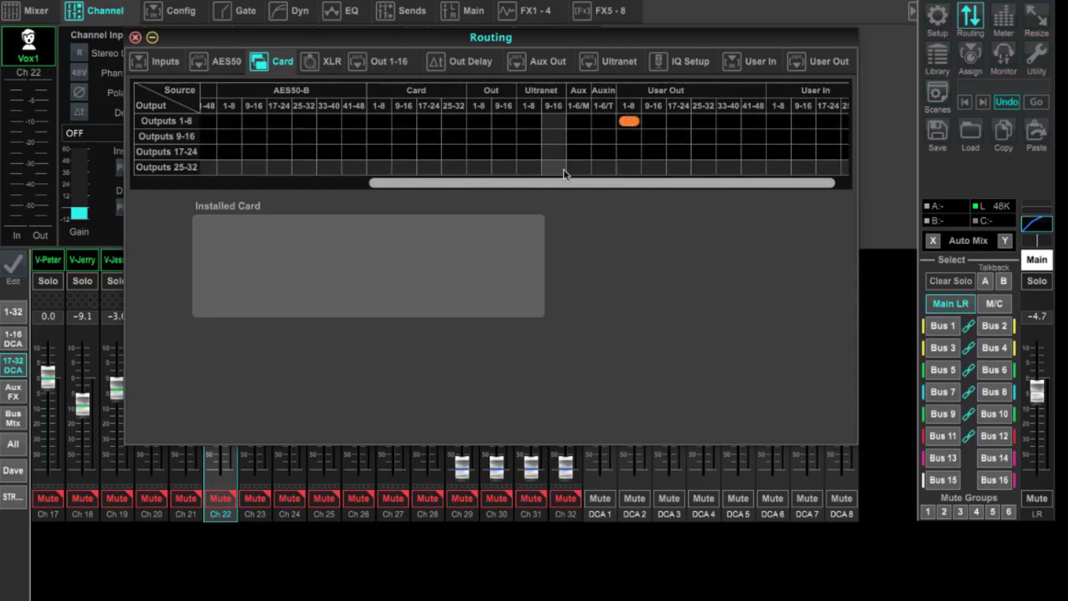
drag(557, 187, 433, 196)
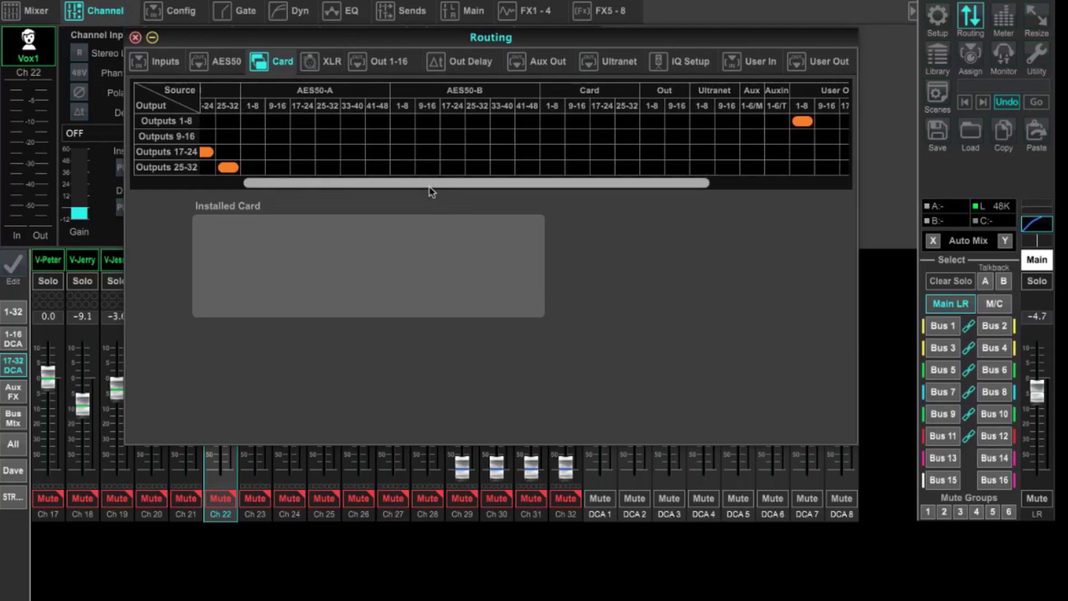
drag(432, 191, 363, 196)
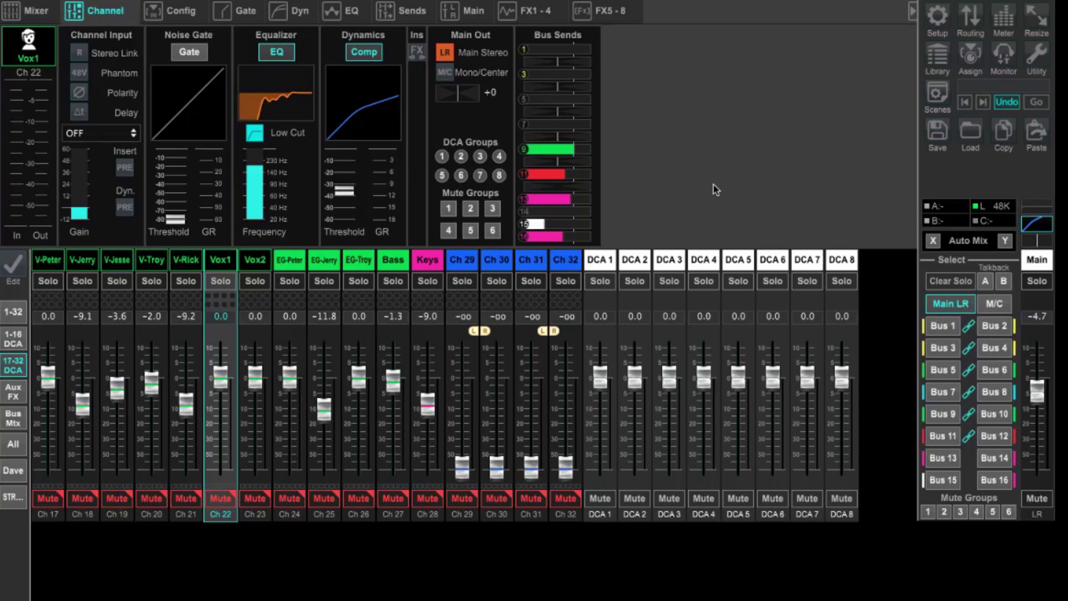
Confirm Precision Limiter as the FX 8 effect type in the FX 5–8 rack
click(607, 18)
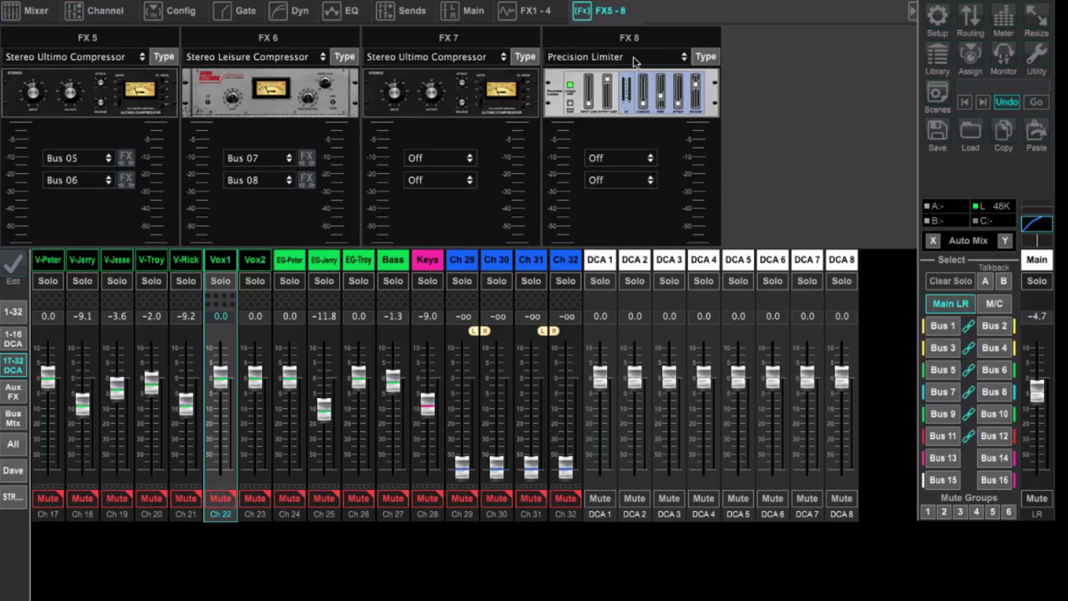
click(704, 57)
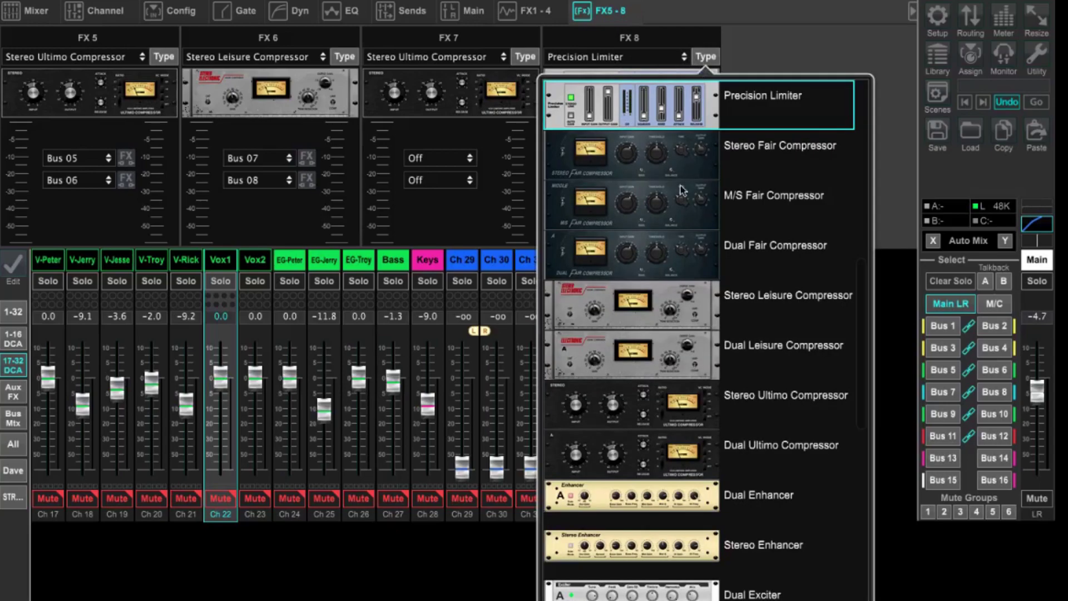
scroll(681, 200, down, 7)
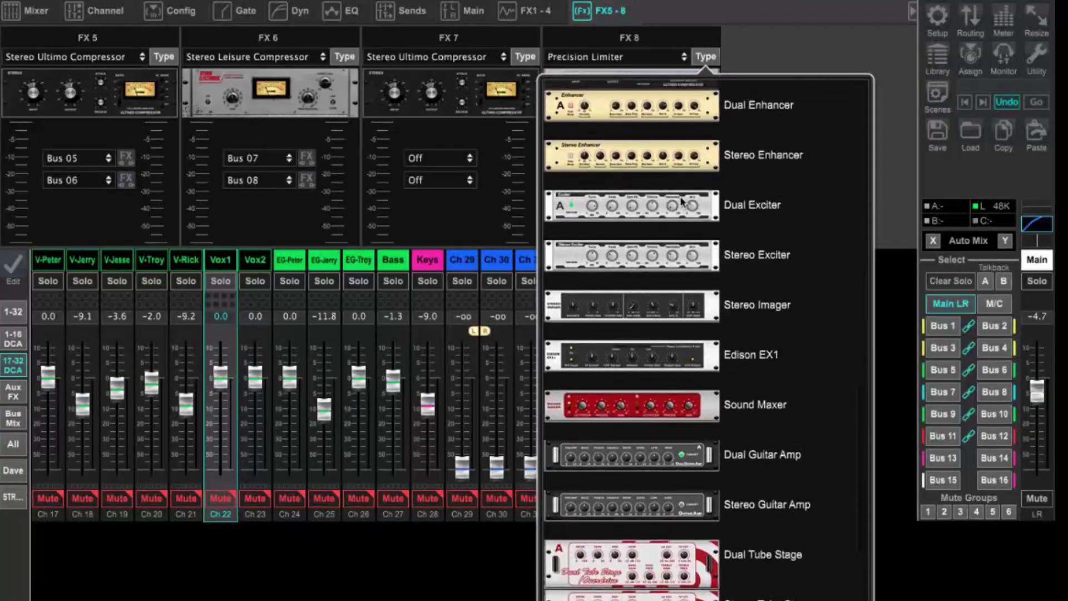
scroll(680, 195, up, 8)
scroll(681, 201, up, 2)
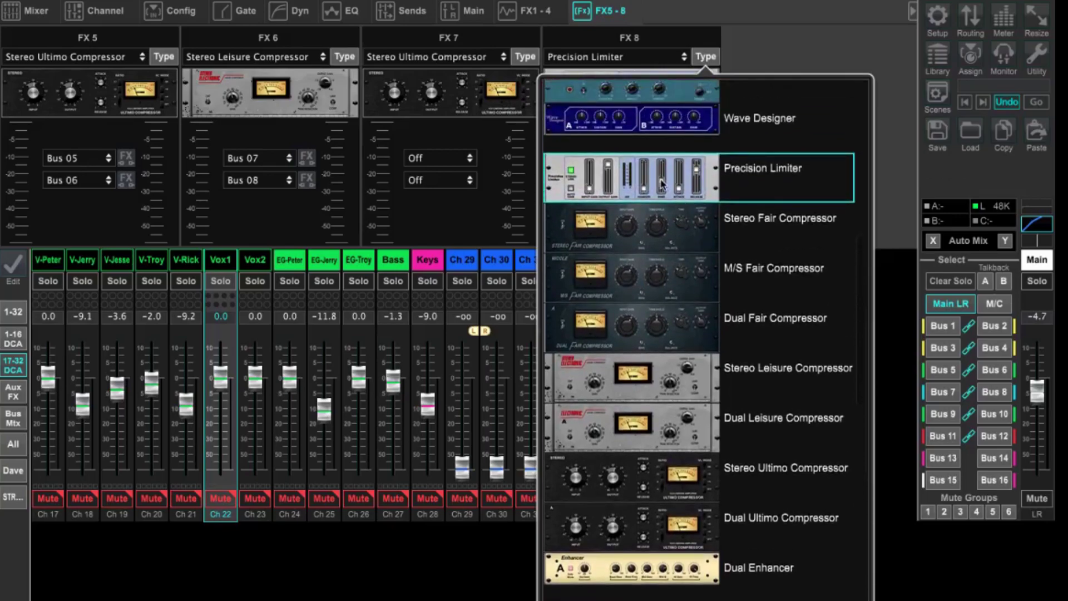
click(700, 60)
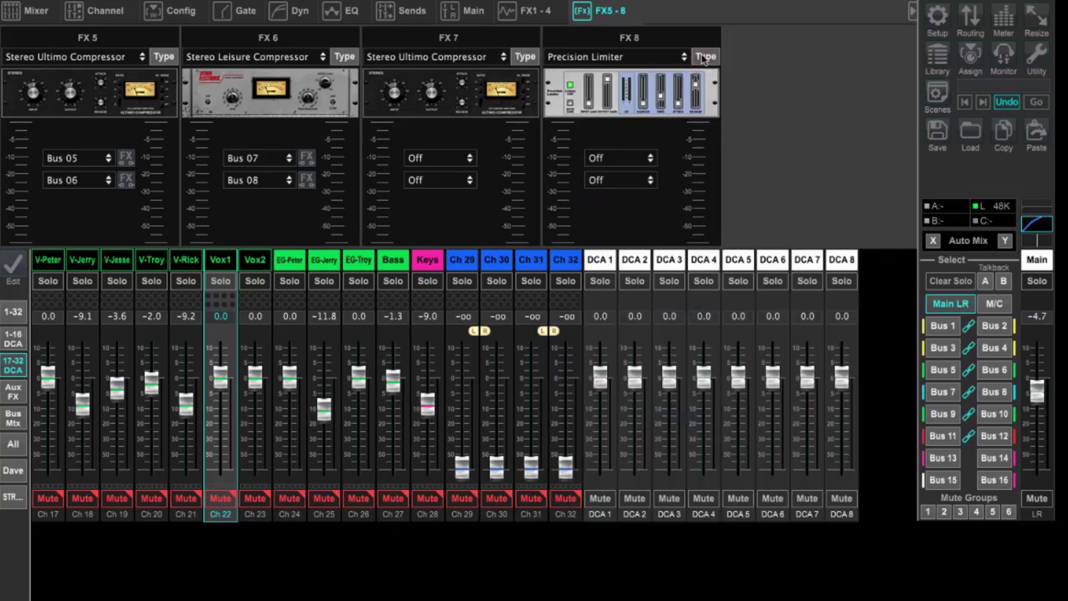
Feed FX 8's inputs from Bus 11 and Bus 12 and switch its insert on
click(612, 162)
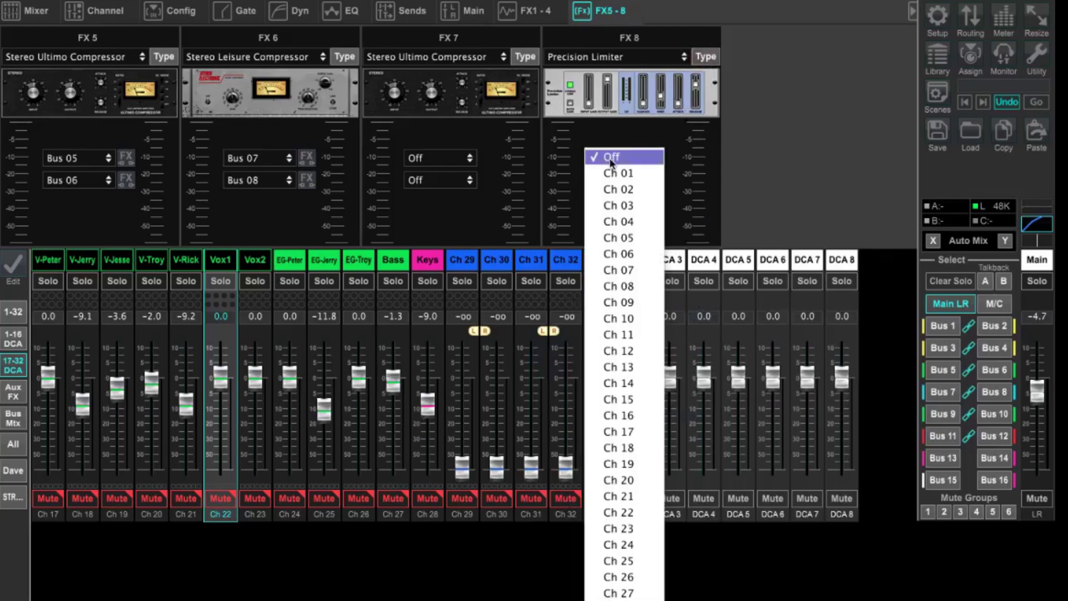
scroll(622, 221, down, 10)
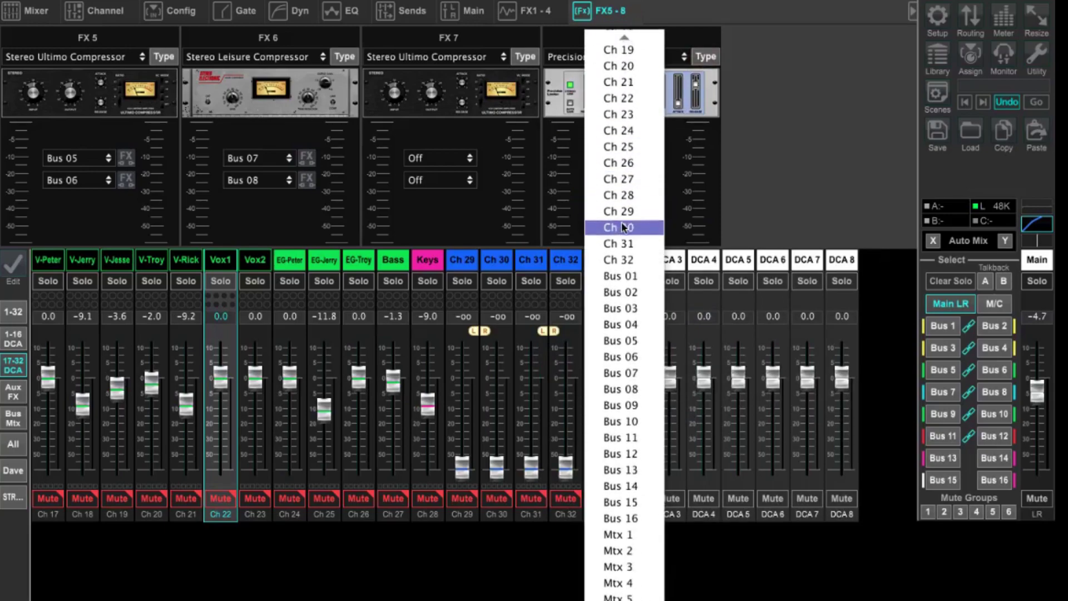
click(629, 437)
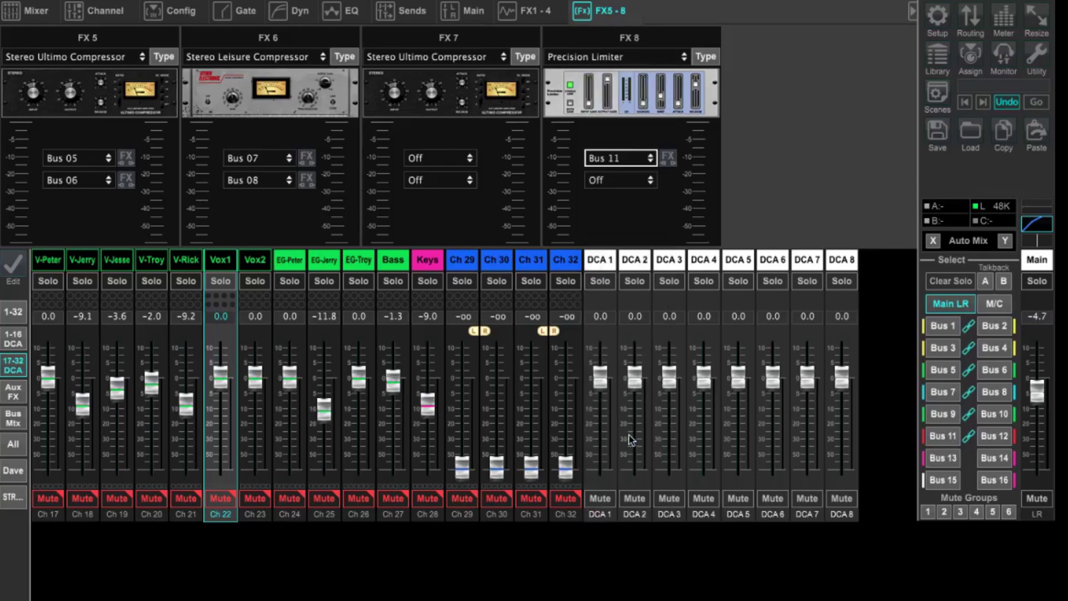
click(614, 183)
scroll(623, 306, down, 8)
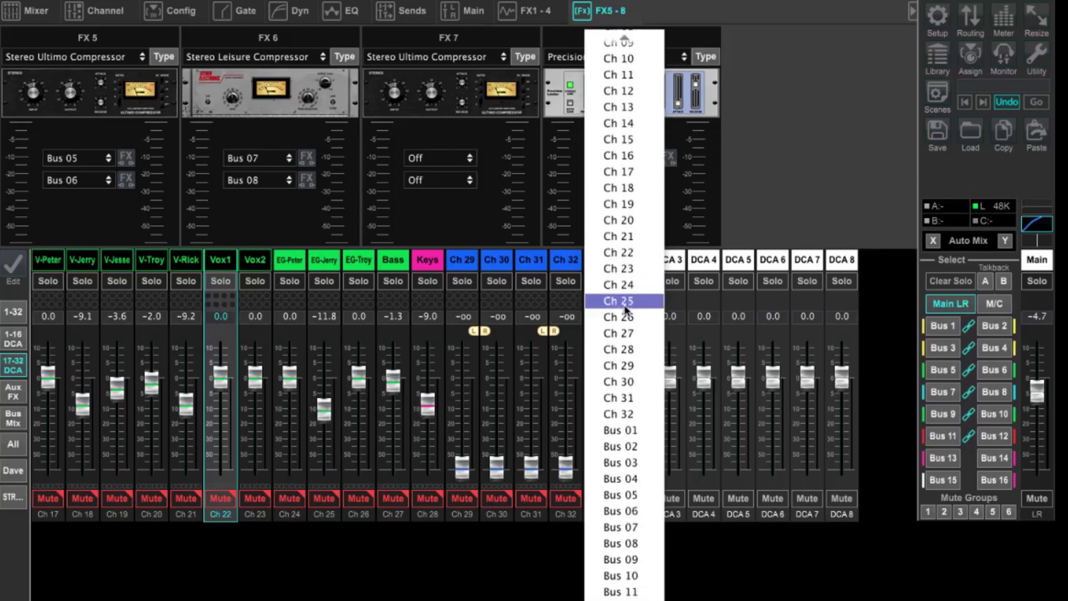
click(623, 485)
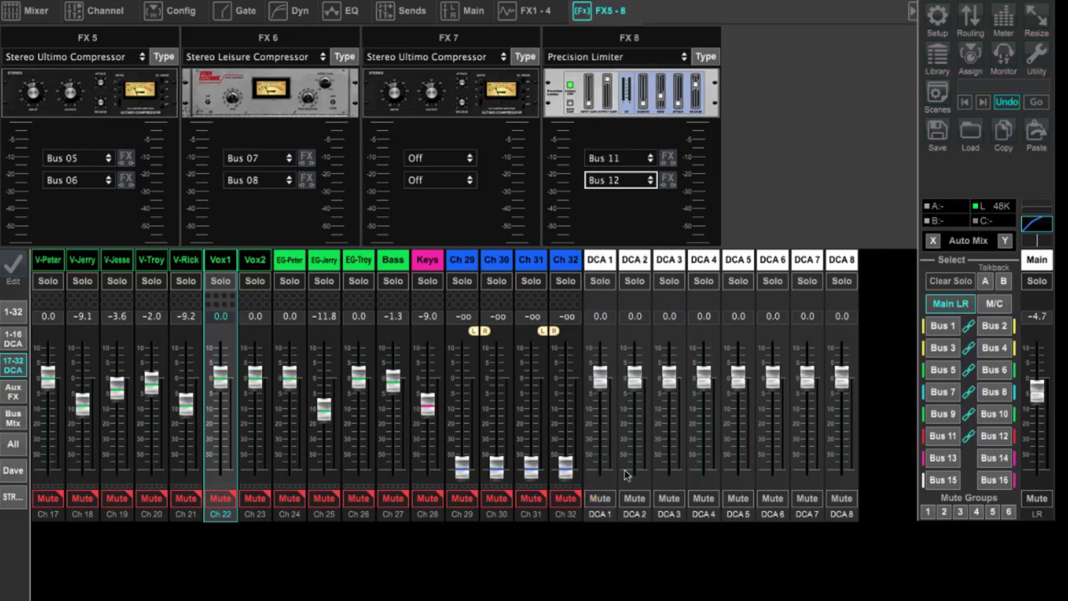
click(669, 161)
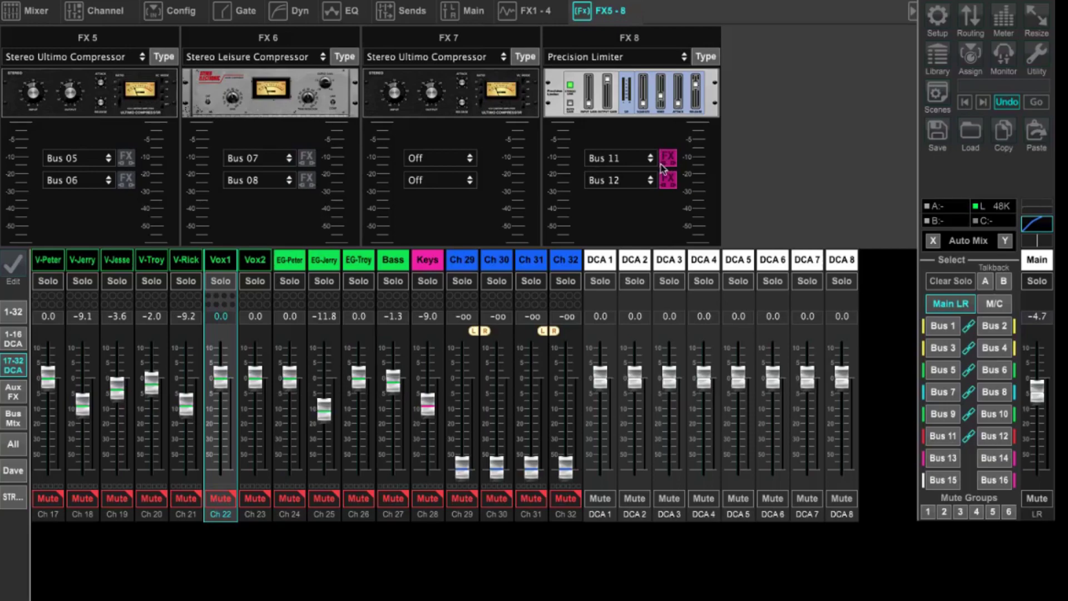
Check the limiter's input gain (7.0 dB) and output gain, then close its editor
click(627, 107)
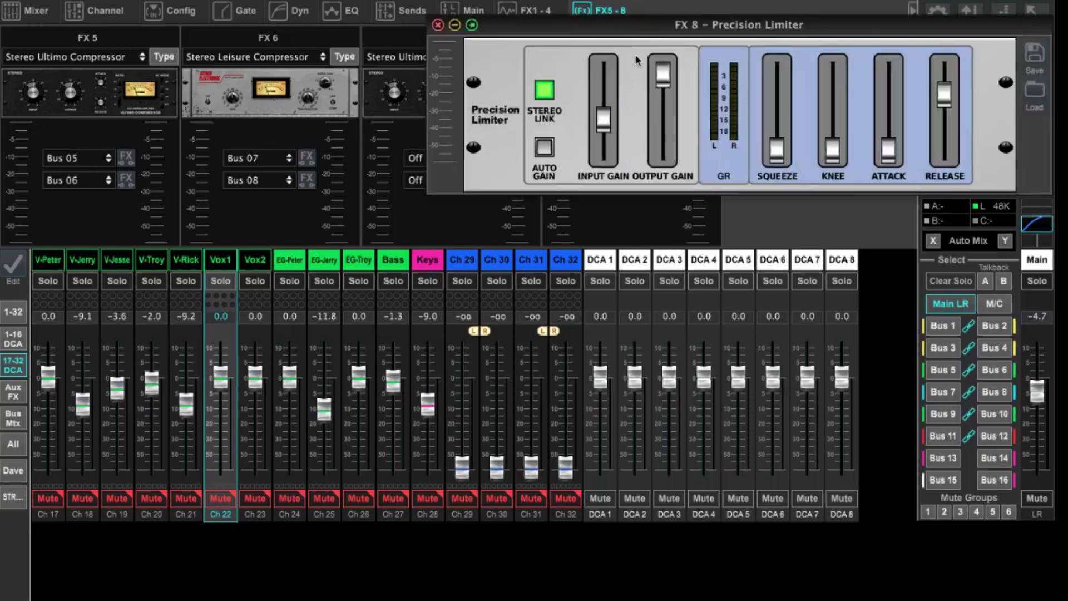
drag(642, 30, 483, 107)
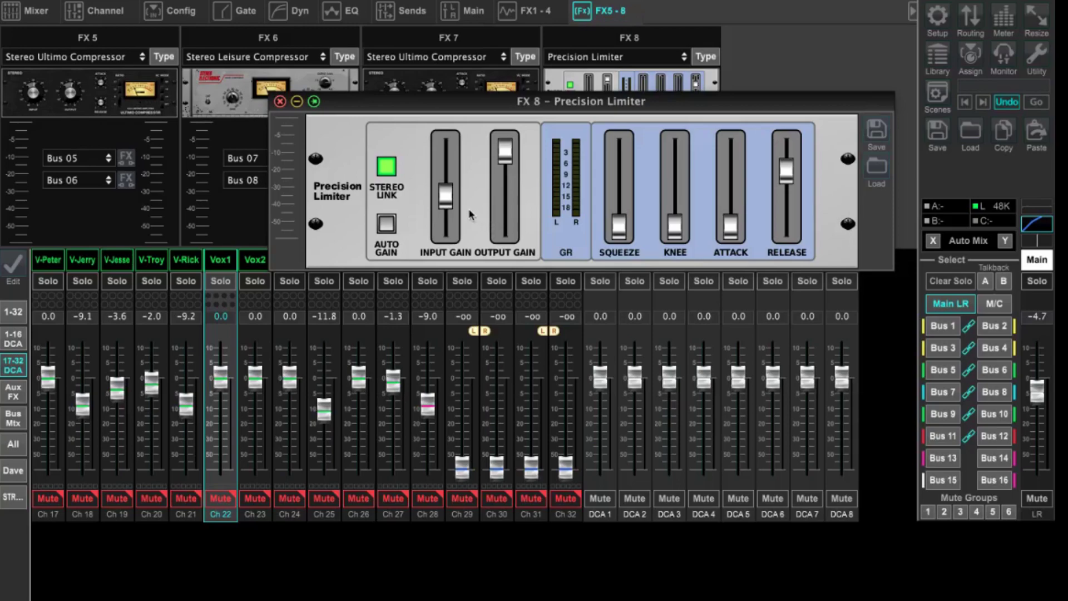
mouse_move(446, 200)
mouse_move(506, 156)
click(279, 101)
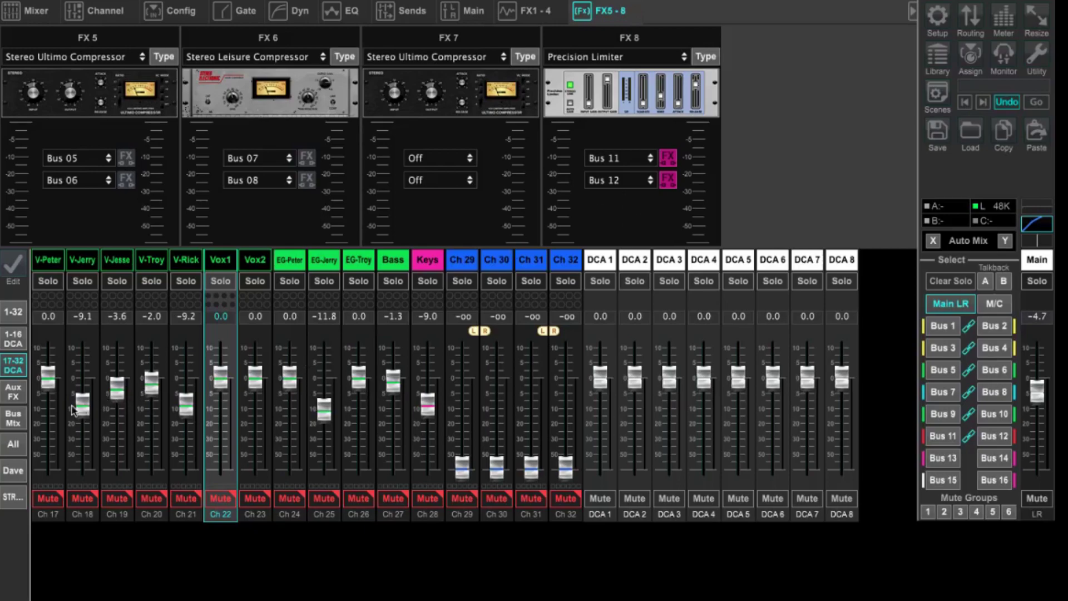
In Stream L's Config, toggle PRE on and off so the Fx8L insert stays post
click(17, 421)
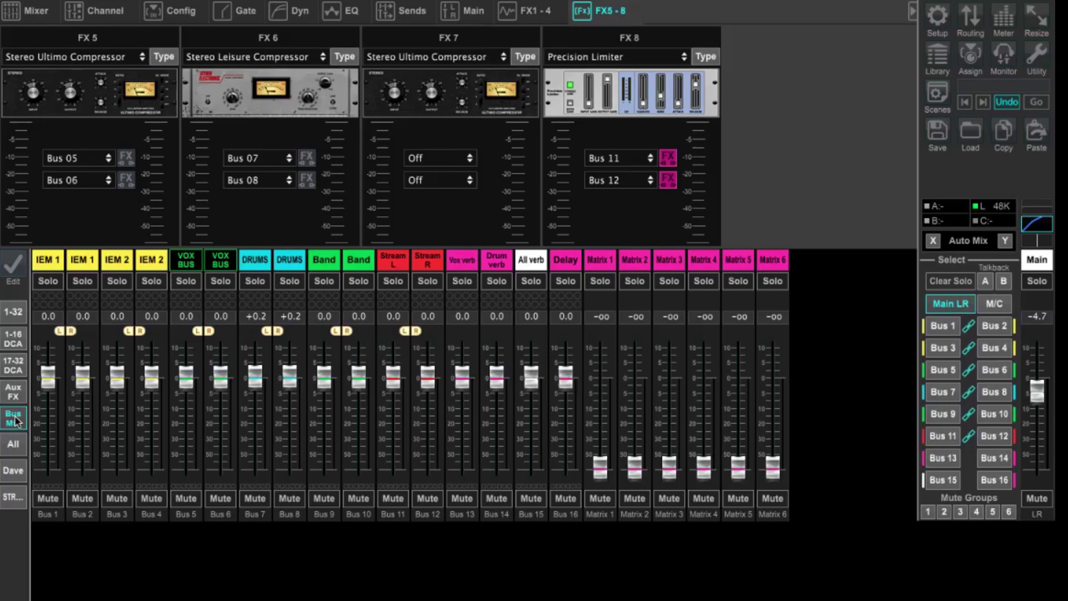
click(394, 262)
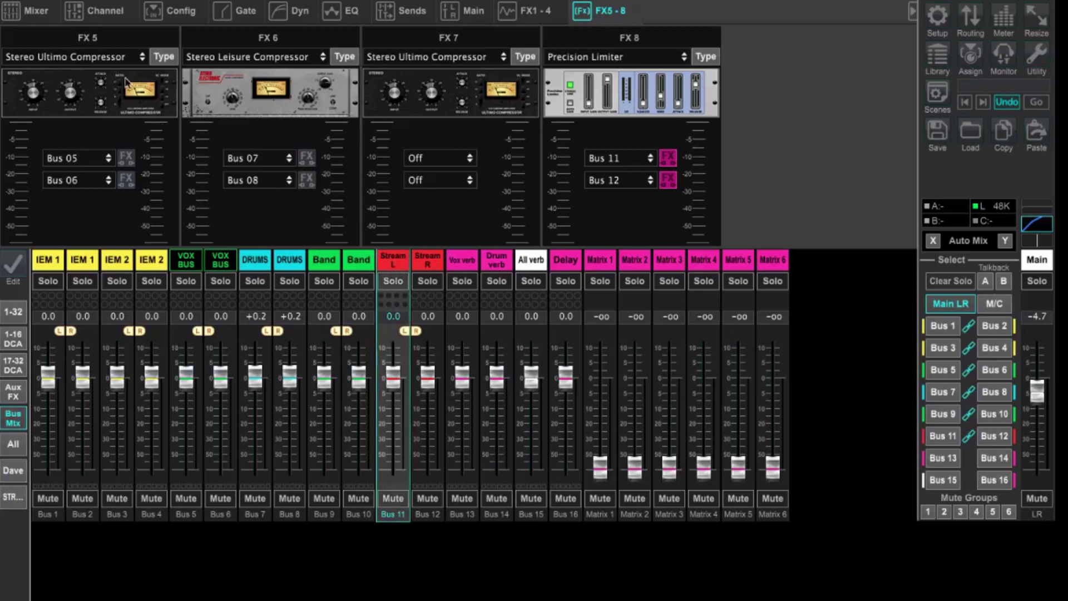
click(174, 16)
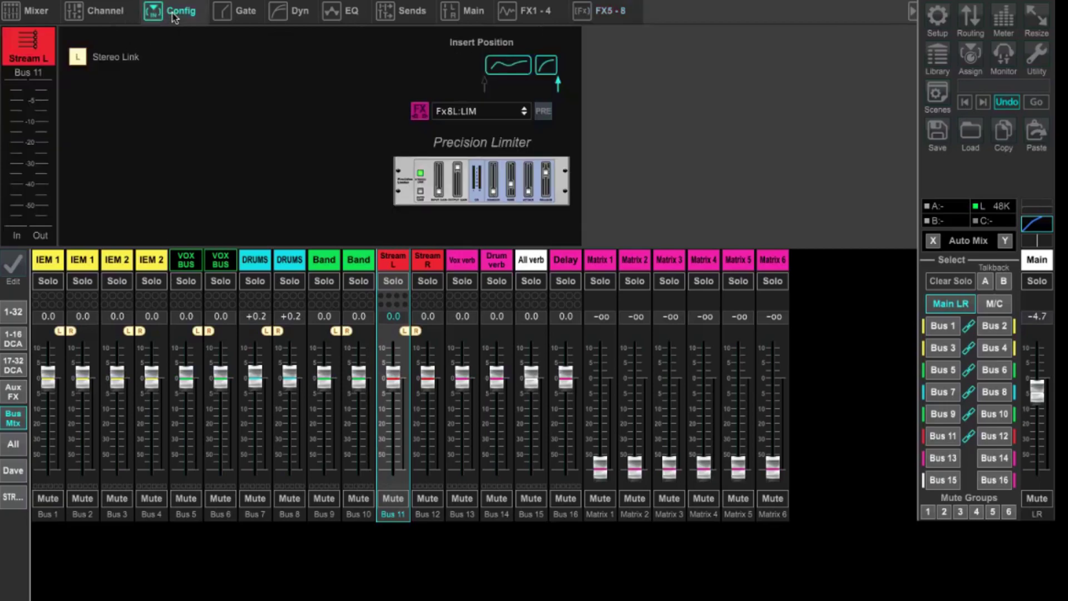
click(547, 110)
click(544, 116)
Show Stream L's channel overview with the Fx8L:LIM insert after its EQ and compressor
click(106, 11)
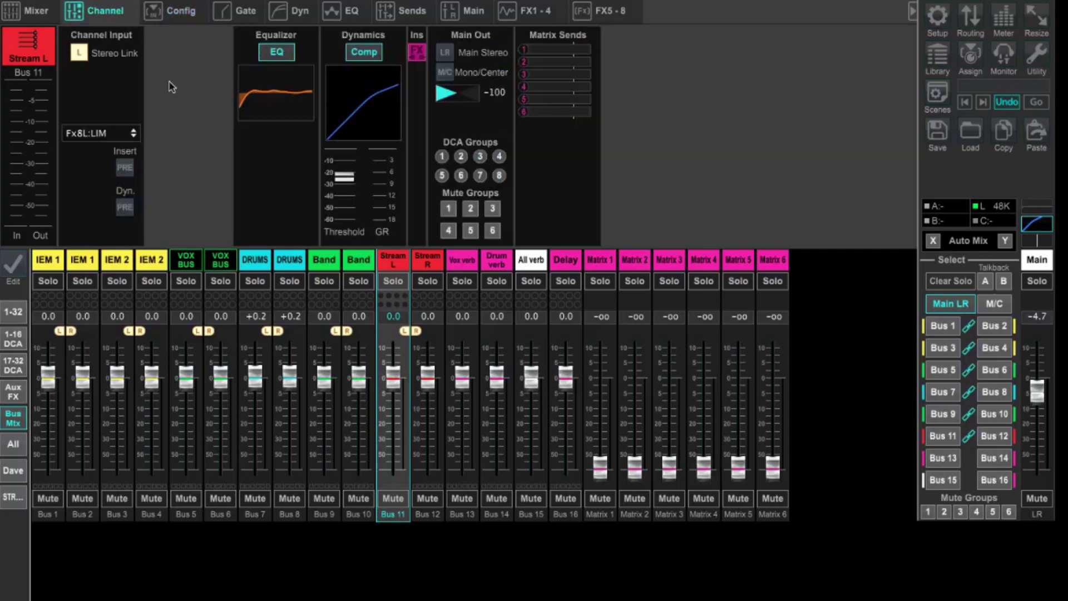